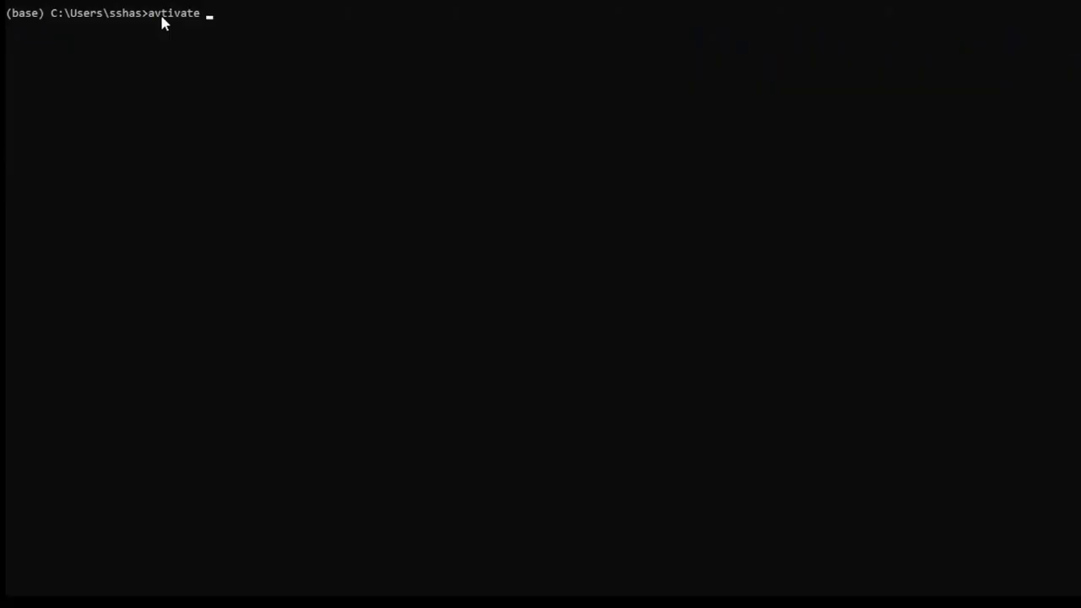
pyautogui.write('myenv')
# Run 'conda activate myenv', then start Spyder with the 'spyder' command
pyautogui.press('Return')
pyautogui.write('cond')
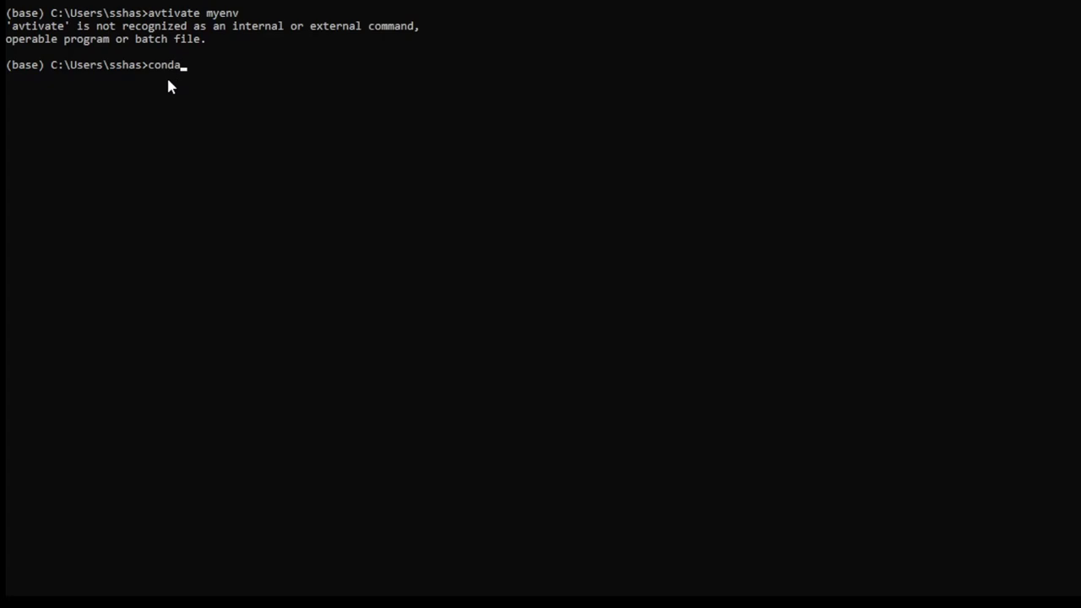
pyautogui.write('activa')
pyautogui.write('te myen')
pyautogui.write('v')
pyautogui.press('Return')
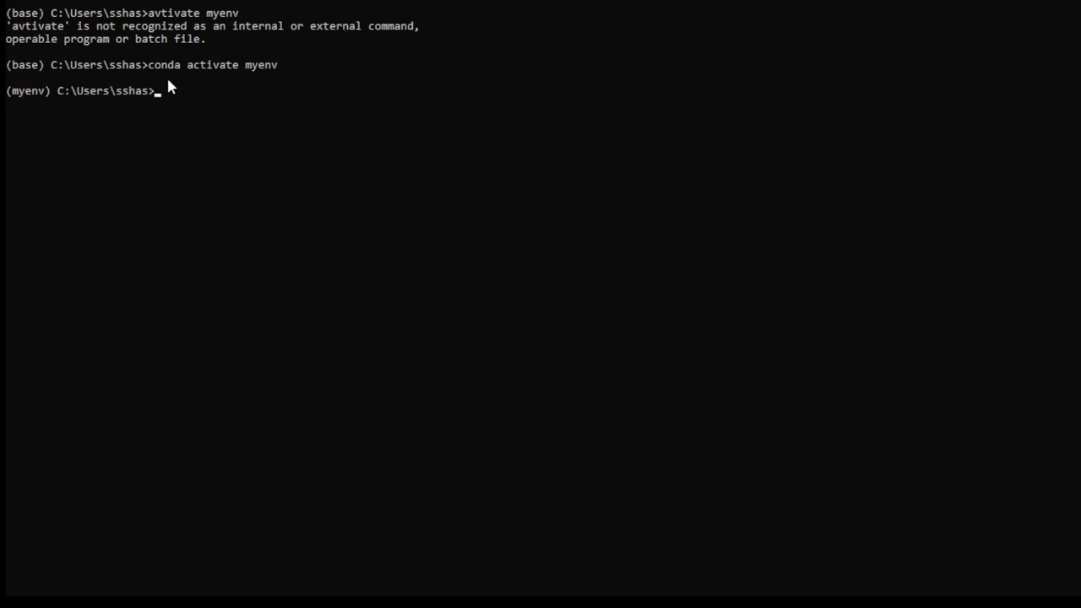
pyautogui.write('spyde')
pyautogui.write('r')
pyautogui.press('Return')
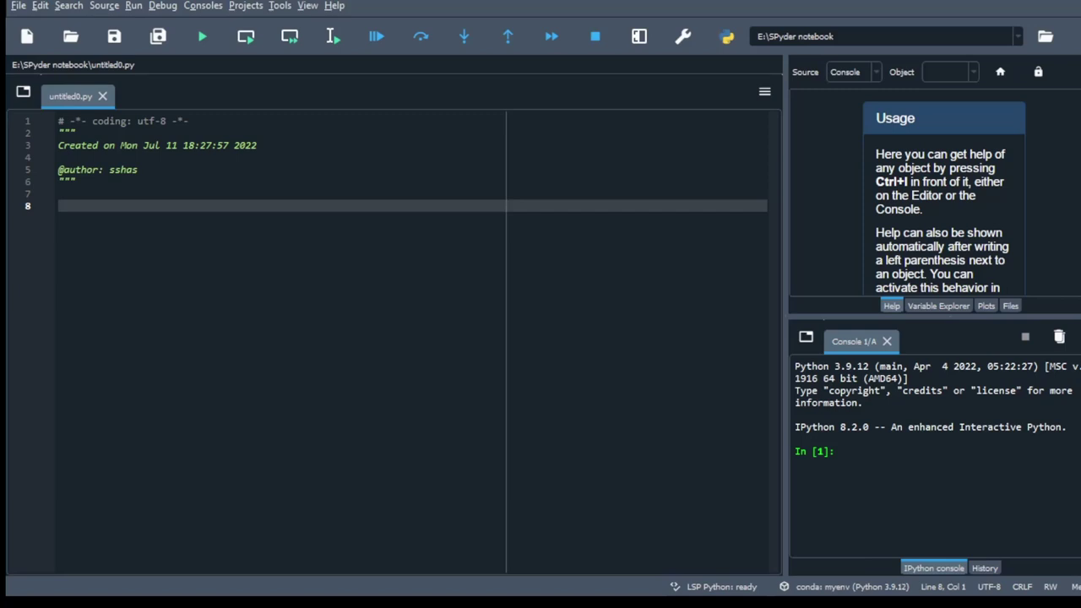
# Save untitled0.py as test.py in E:\SPyder notebook
pyautogui.press('Return')
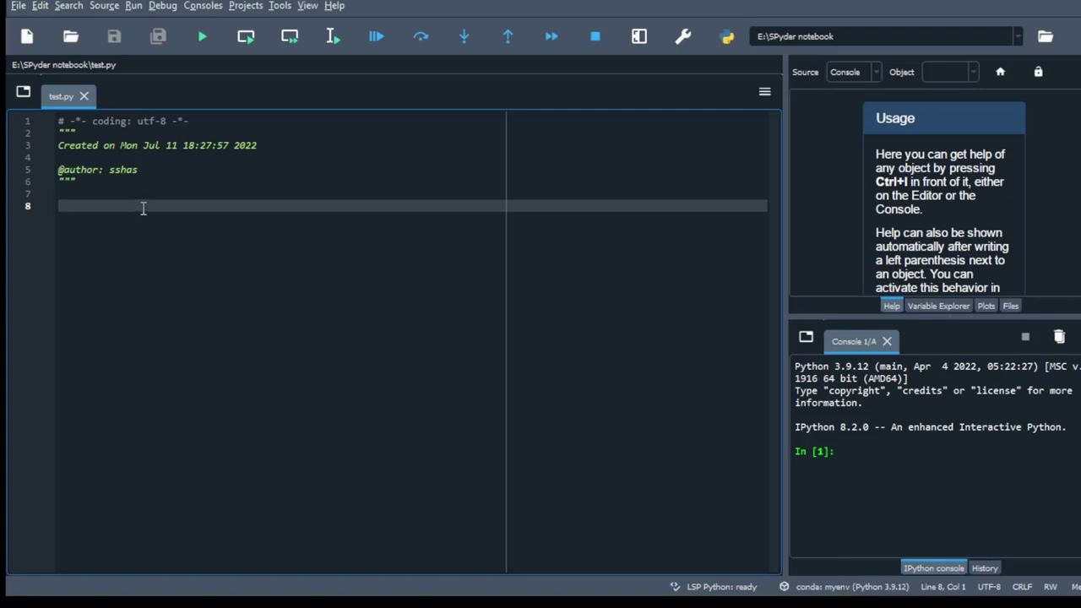
pyautogui.write('impor')
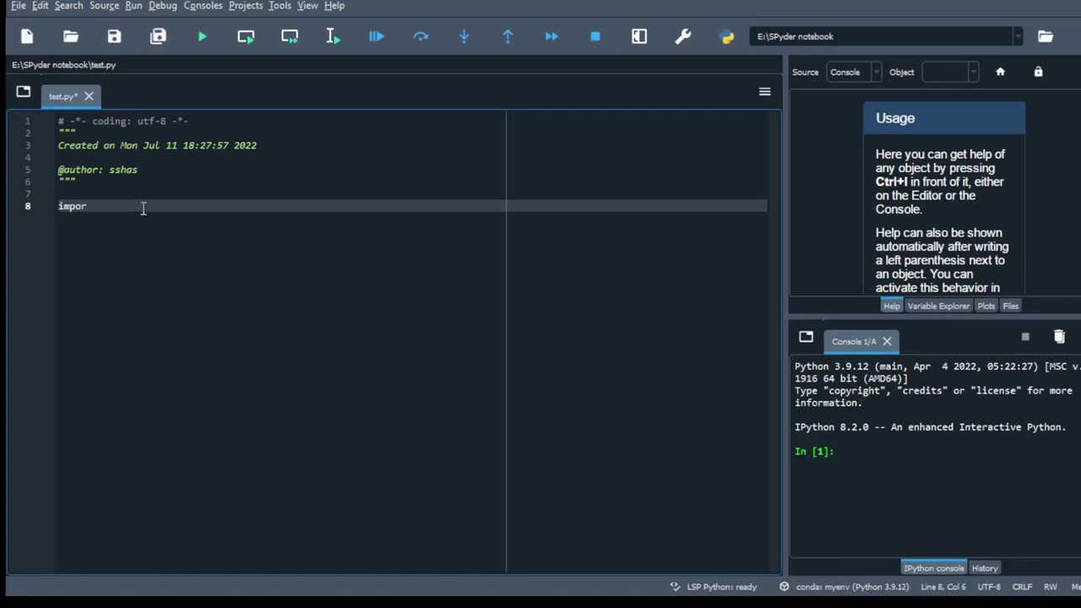
pyautogui.write('t os')
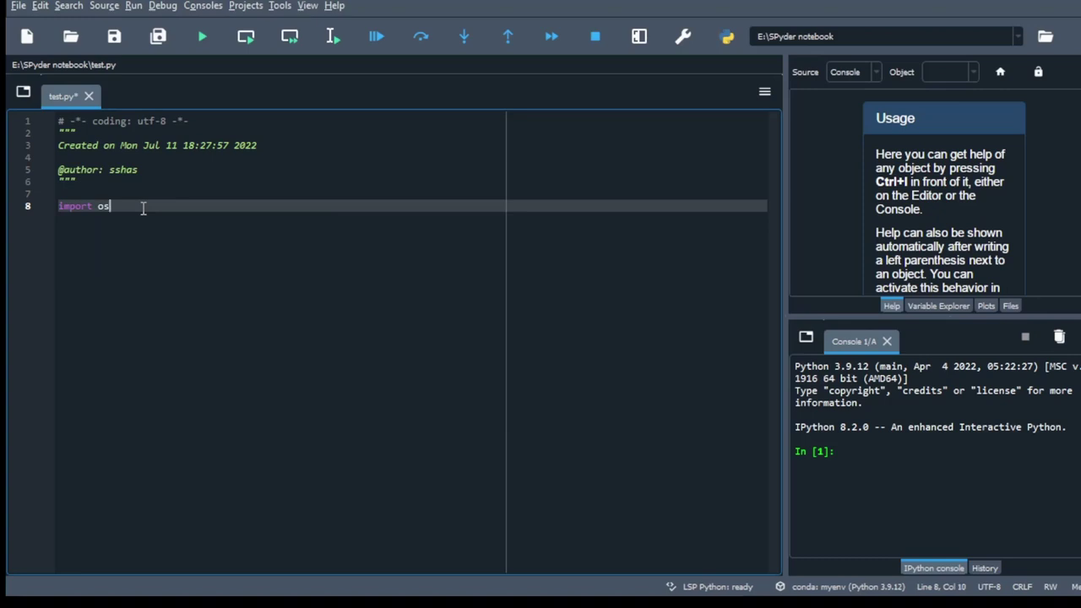
# Write 'import os' and a Greeter class whose greet(self) method prints "Hi"
pyautogui.press('Return')
pyautogui.press('Return')
pyautogui.write('c')
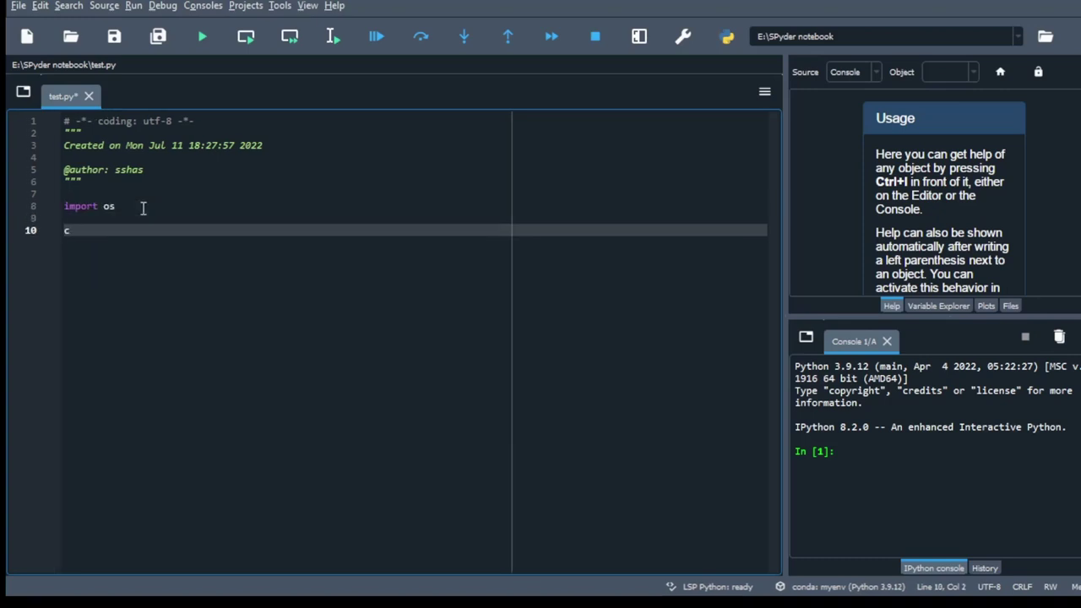
pyautogui.write('lass Gr')
pyautogui.write('eeter:')
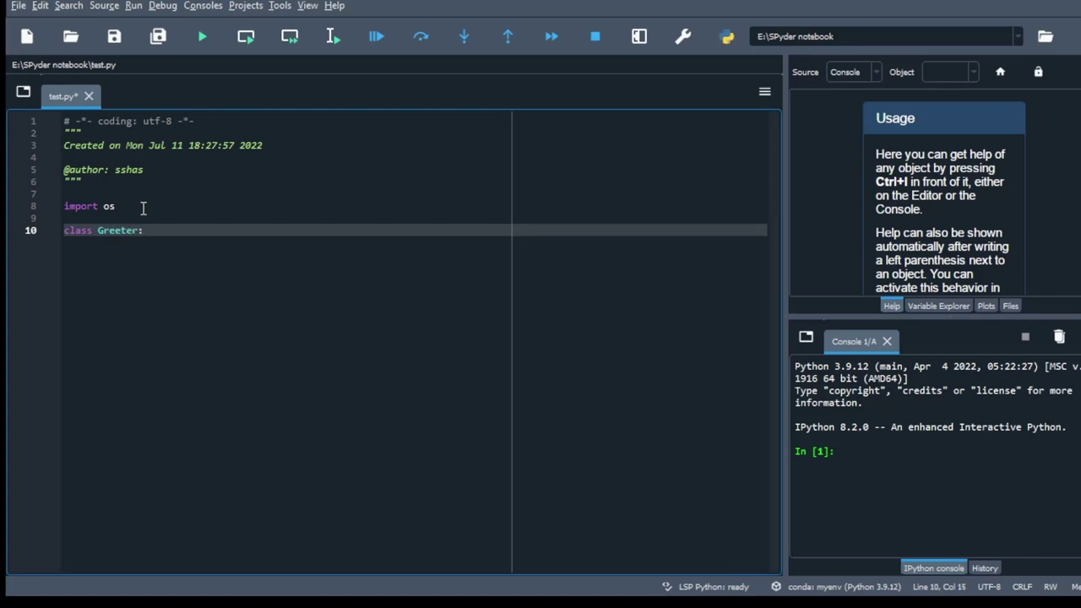
pyautogui.press('Return')
pyautogui.write('de')
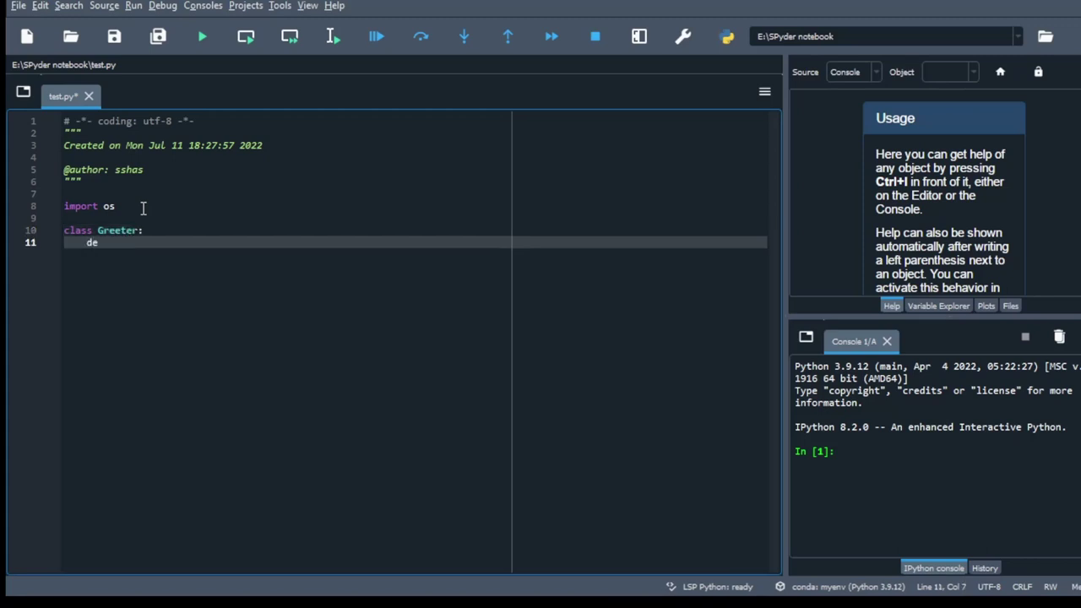
pyautogui.write('f greet')
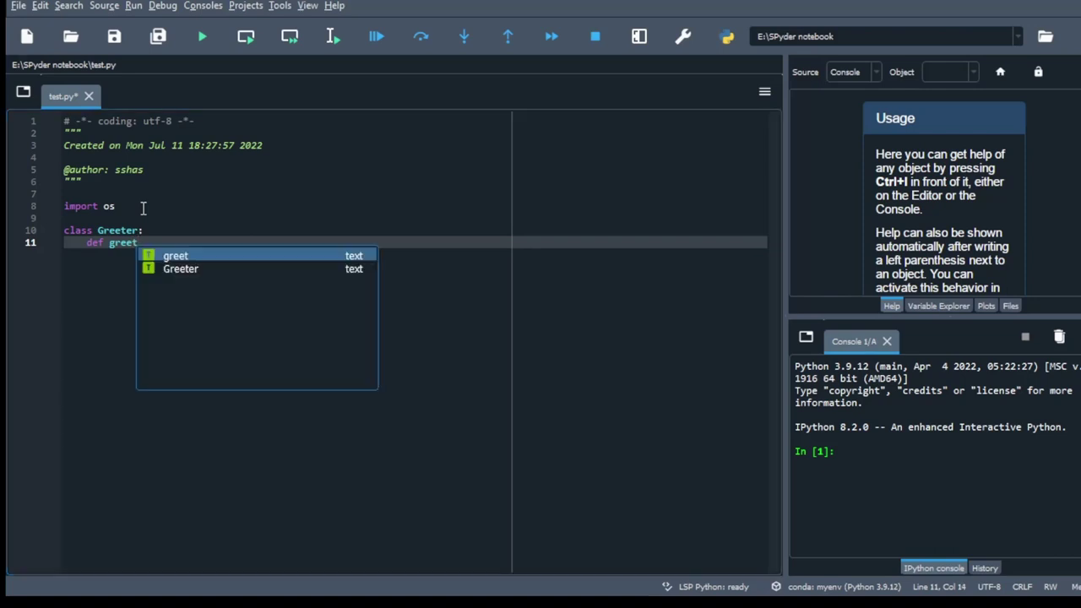
pyautogui.write('(sel')
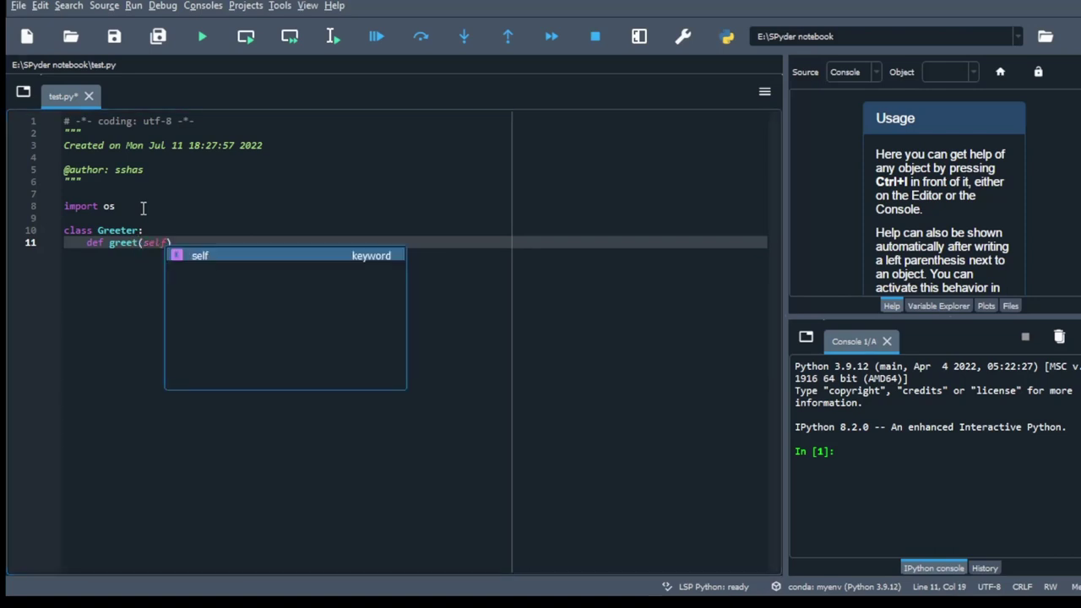
pyautogui.write('f):')
pyautogui.press('Return')
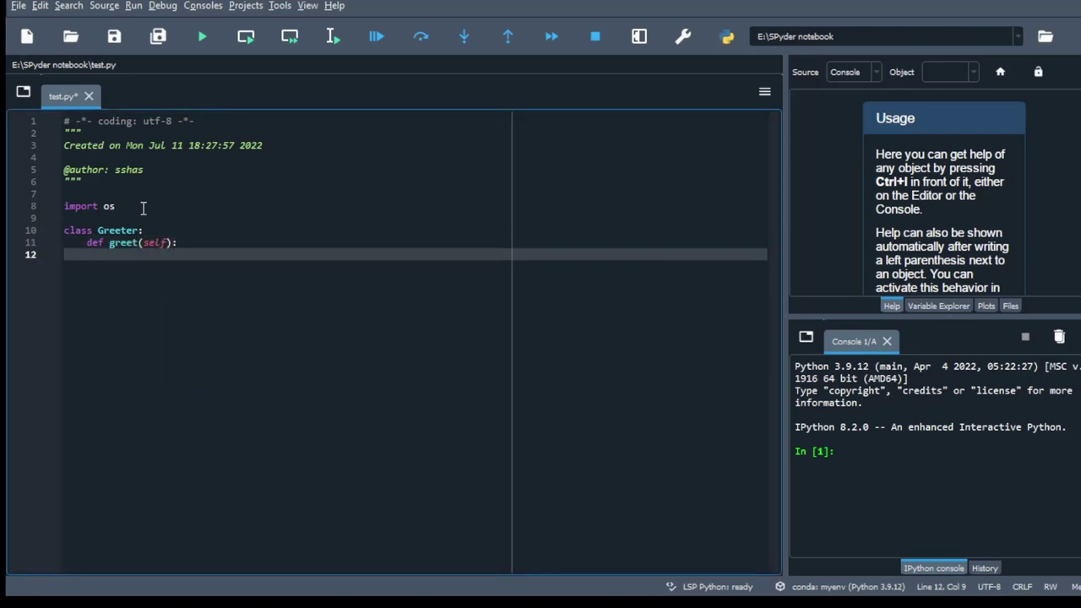
pyautogui.write('print')
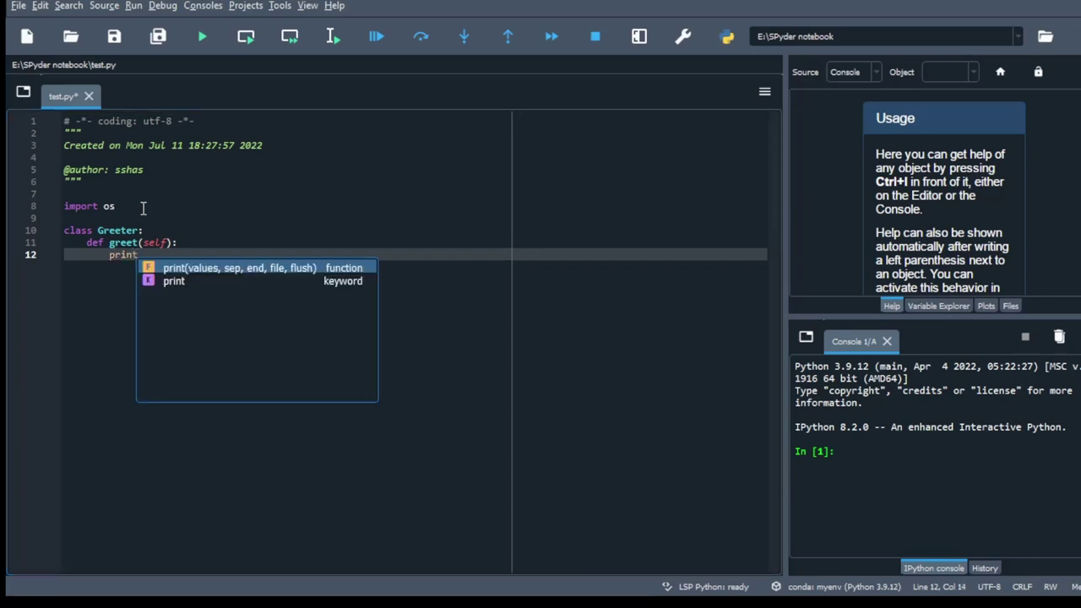
pyautogui.write('("Hi')
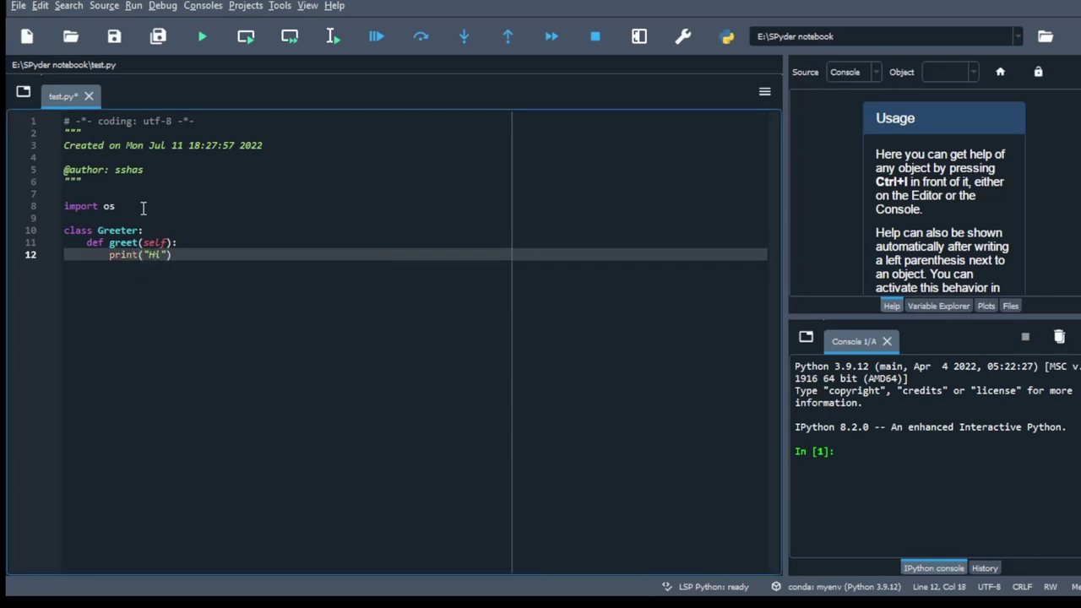
pyautogui.write('"')
pyautogui.press('End')
pyautogui.press('Return')
pyautogui.press('Return')
pyautogui.press('BackSpace')
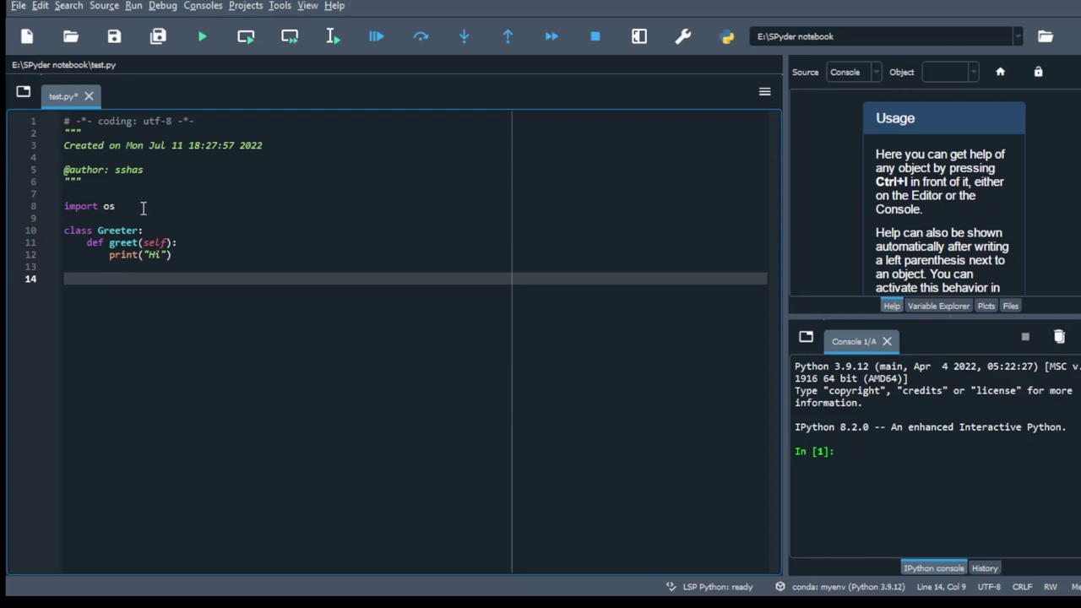
pyautogui.press('BackSpace')
pyautogui.write('def ')
pyautogui.write('hello_')
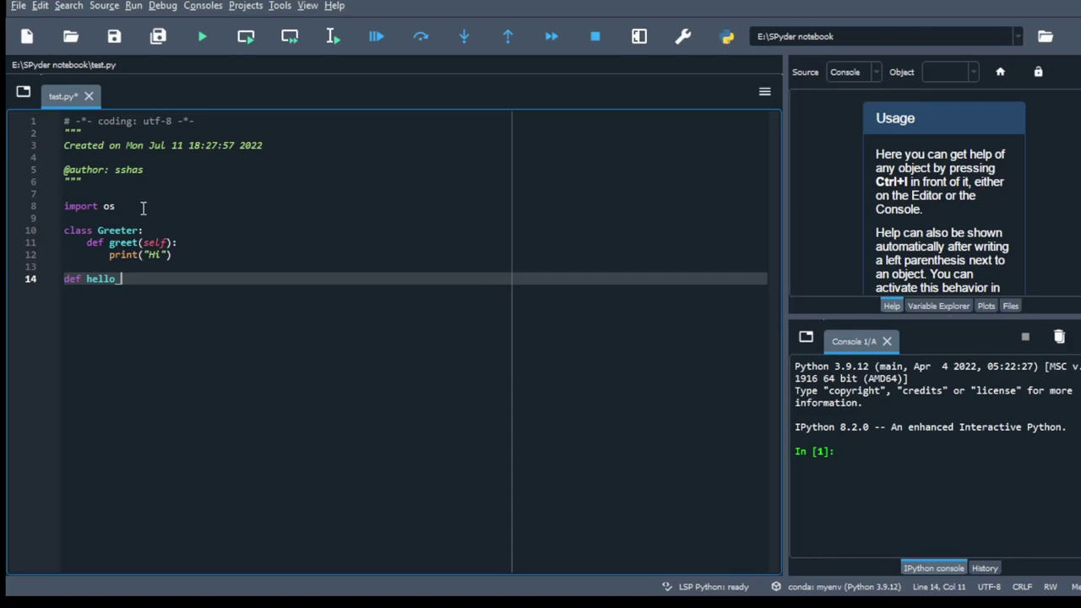
pyautogui.write('world')
pyautogui.write('()')
pyautogui.write(':')
# Give hello_world a "Hello, world!" message, greeter = Greeter(), a getattr for "great", and greet_func()
pyautogui.press('Return')
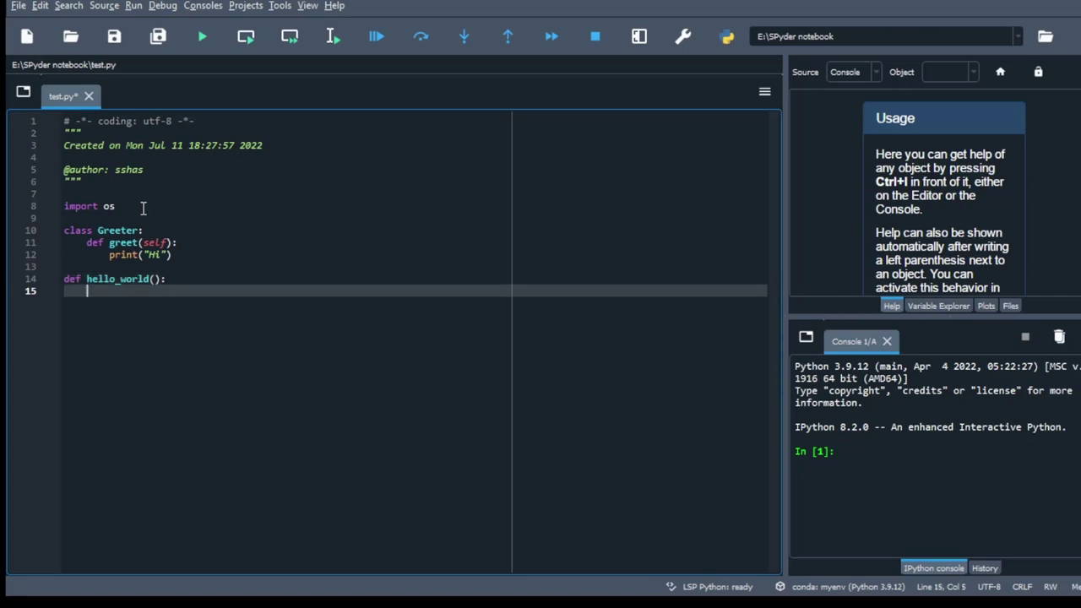
pyautogui.write('messag')
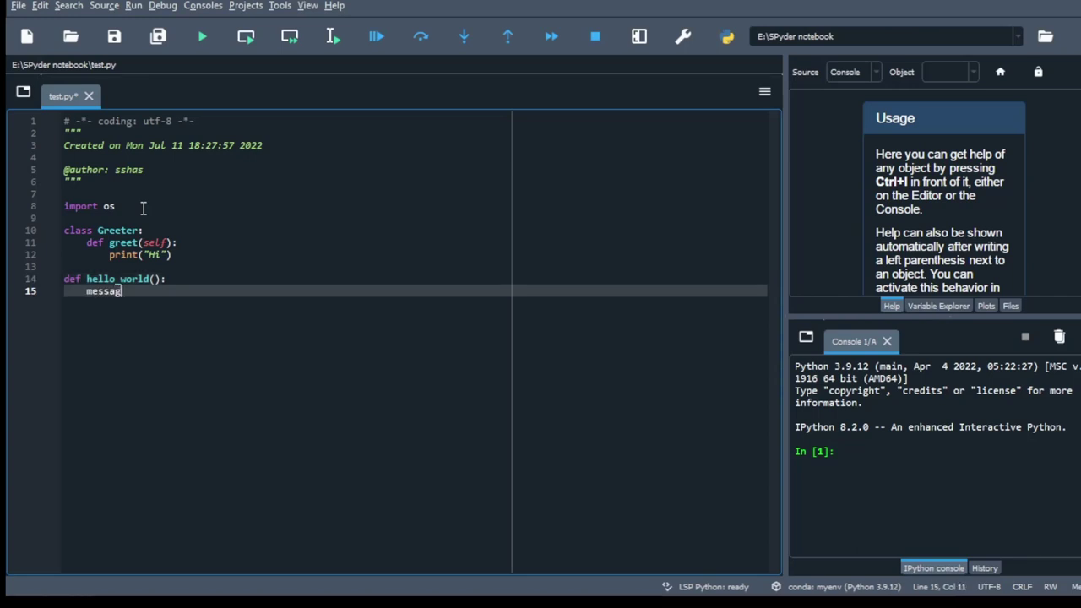
pyautogui.write('e = ')
pyautogui.write('"')
pyautogui.write('Hello,')
pyautogui.write(' world')
pyautogui.write('!"')
pyautogui.press('Return')
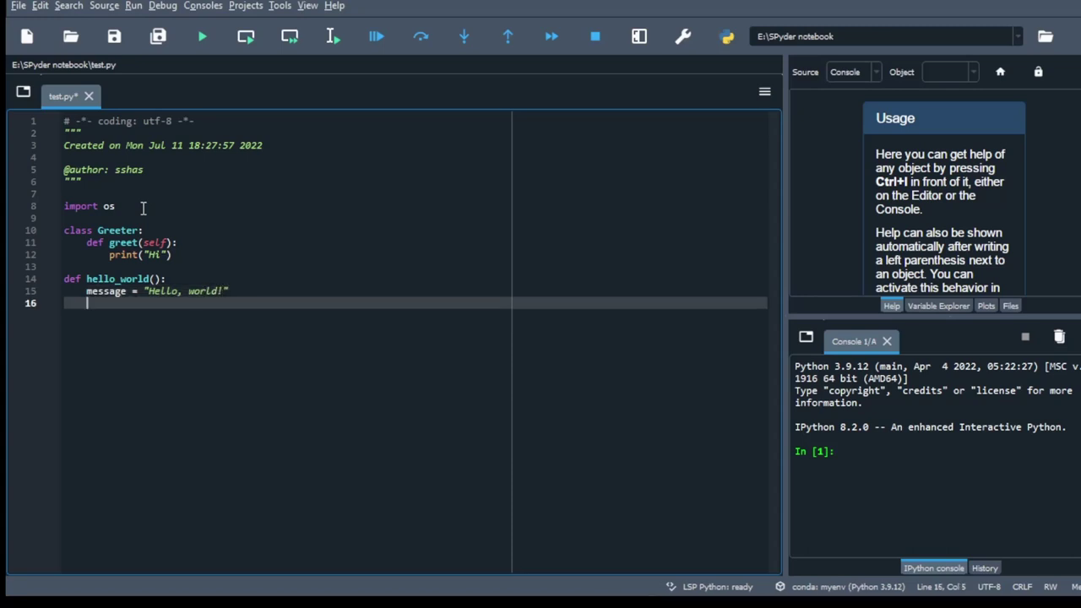
pyautogui.write('greete')
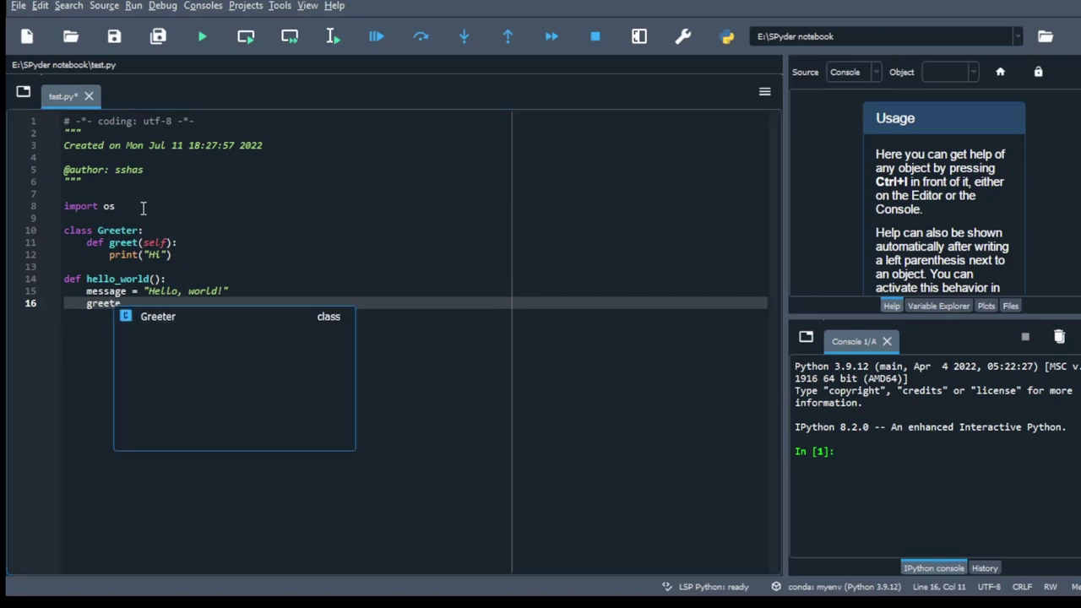
pyautogui.write('r = ')
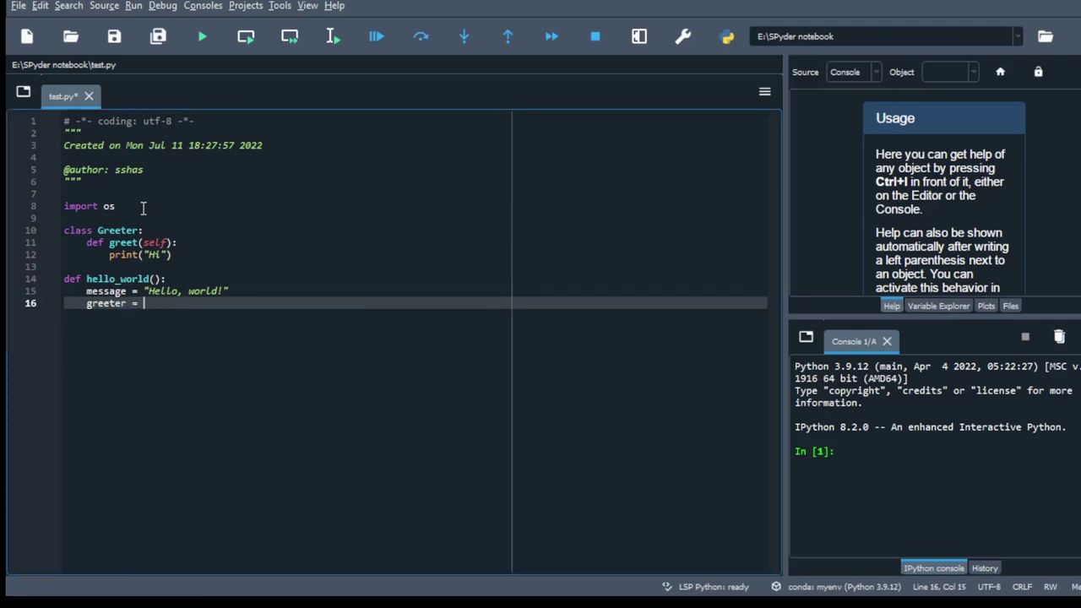
pyautogui.write('Greeter')
pyautogui.write('(')
pyautogui.write(')')
pyautogui.press('Return')
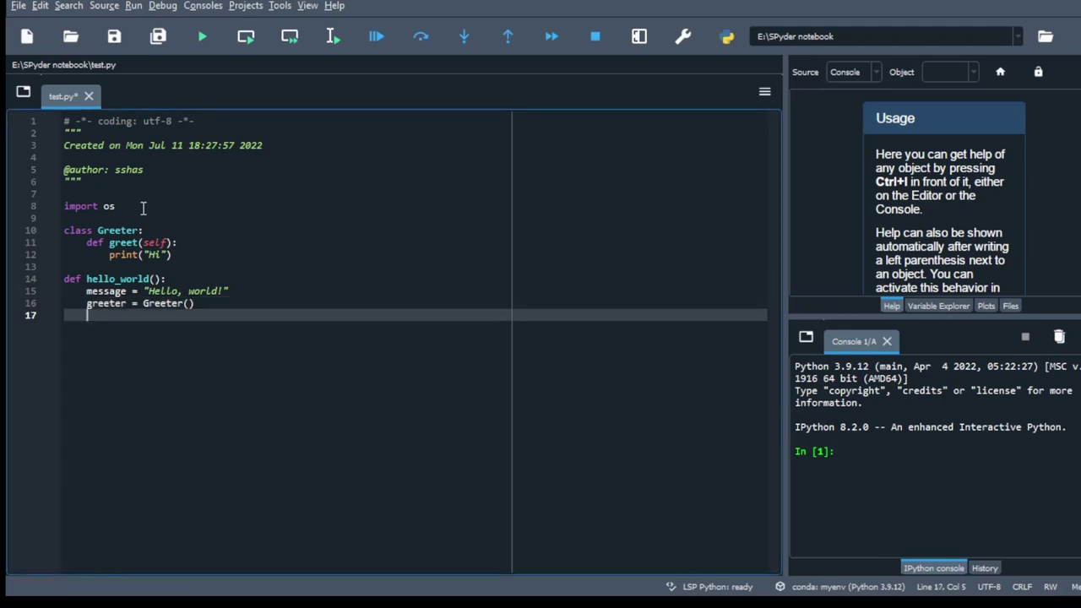
pyautogui.write('greet_')
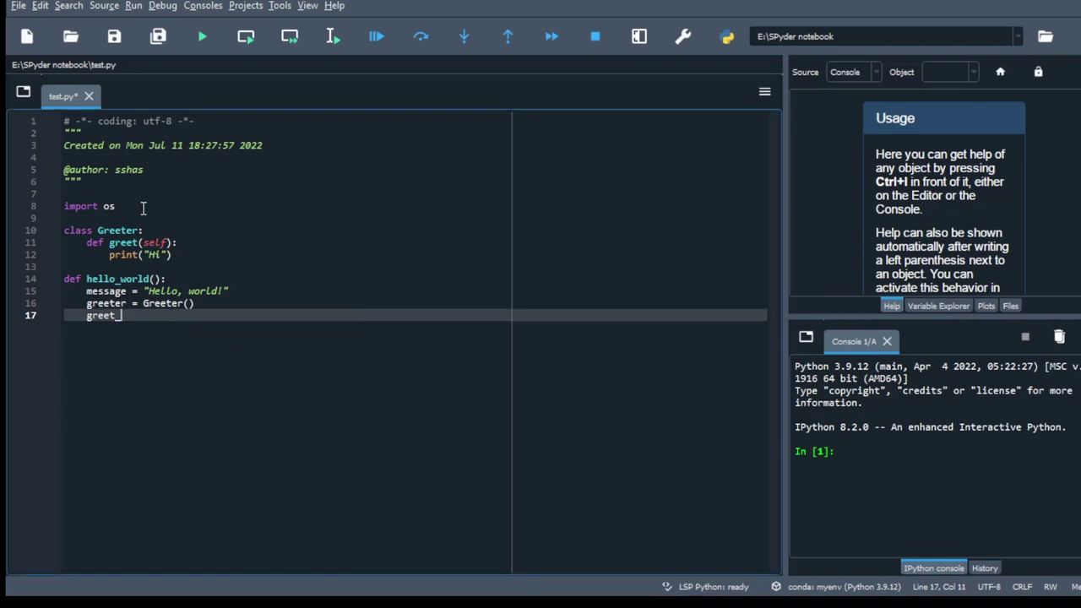
pyautogui.write('func')
pyautogui.write(' =')
pyautogui.press('BackSpace')
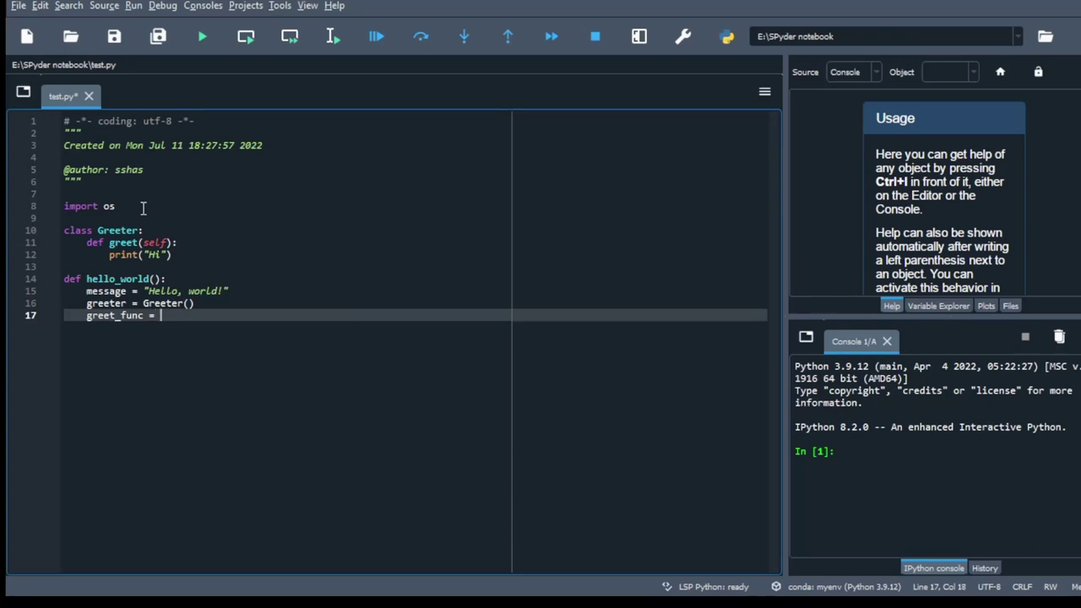
pyautogui.write('gre')
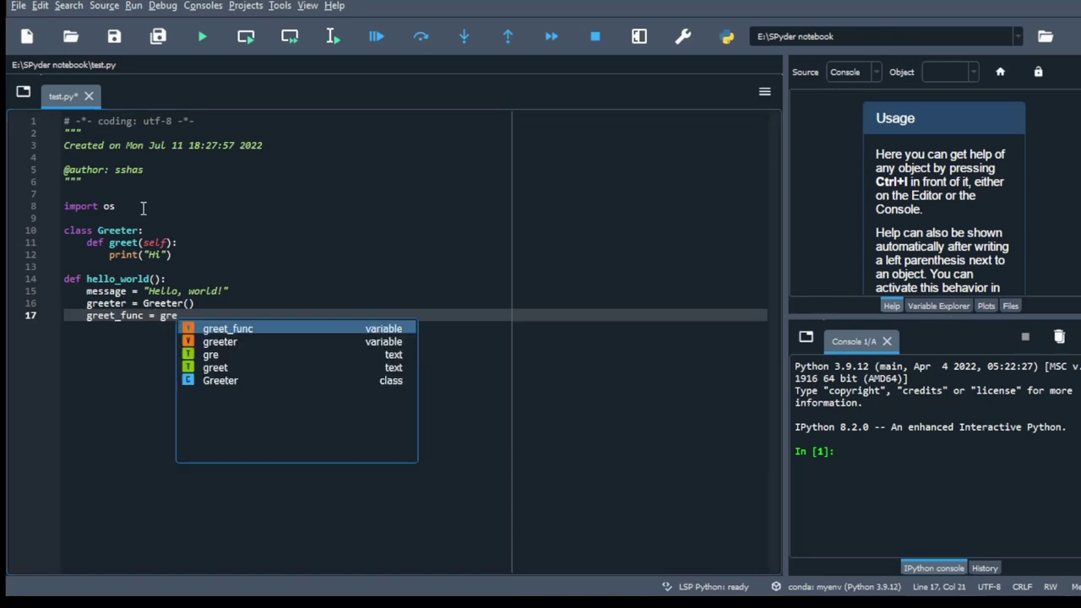
pyautogui.press('Escape')
pyautogui.press('BackSpace')
pyautogui.press('BackSpace')
pyautogui.write('et')
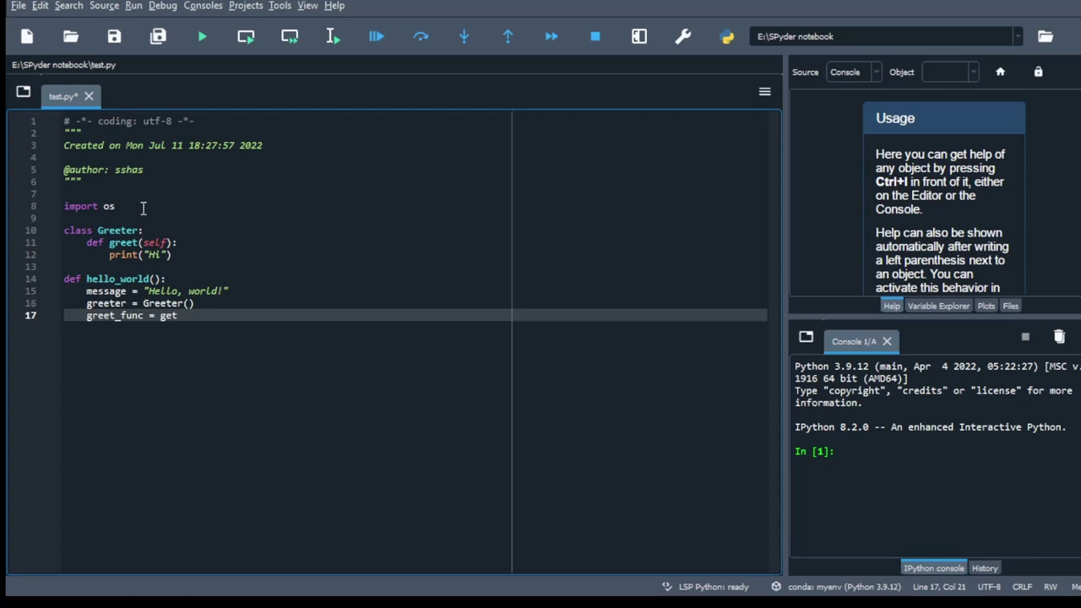
pyautogui.write('attr')
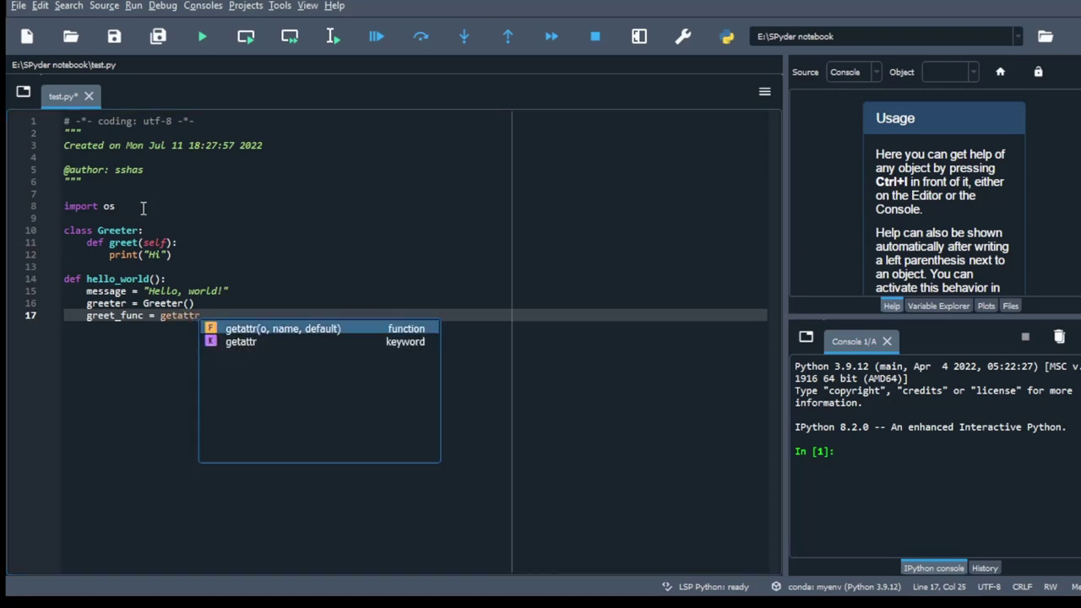
pyautogui.write('(g')
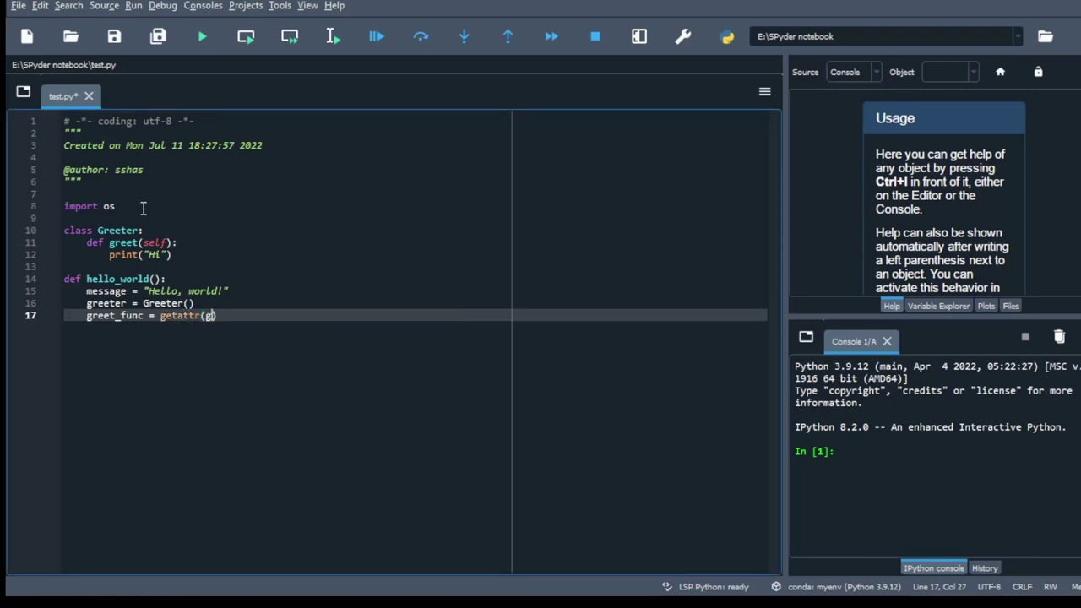
pyautogui.write('reeter')
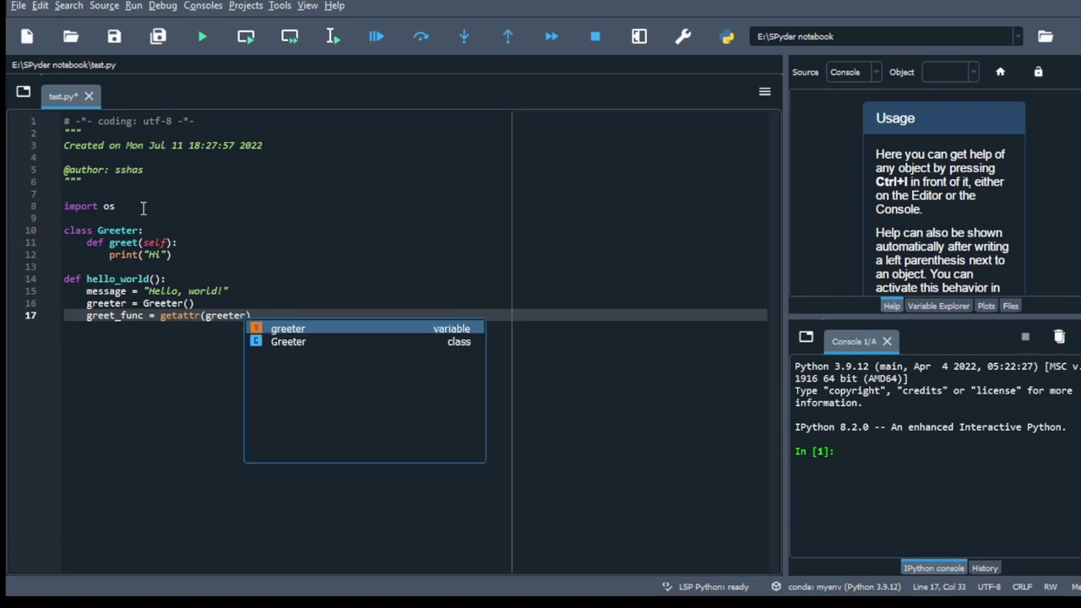
pyautogui.write(',')
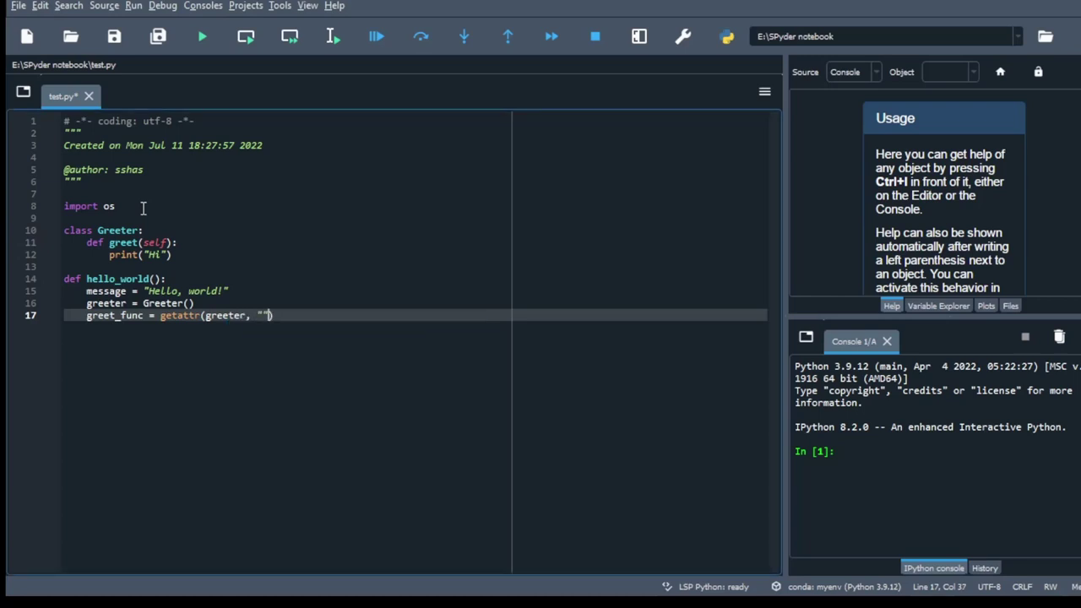
pyautogui.write('great')
pyautogui.press('Right')
pyautogui.press('Right')
pyautogui.press('Return')
pyautogui.write('greet')
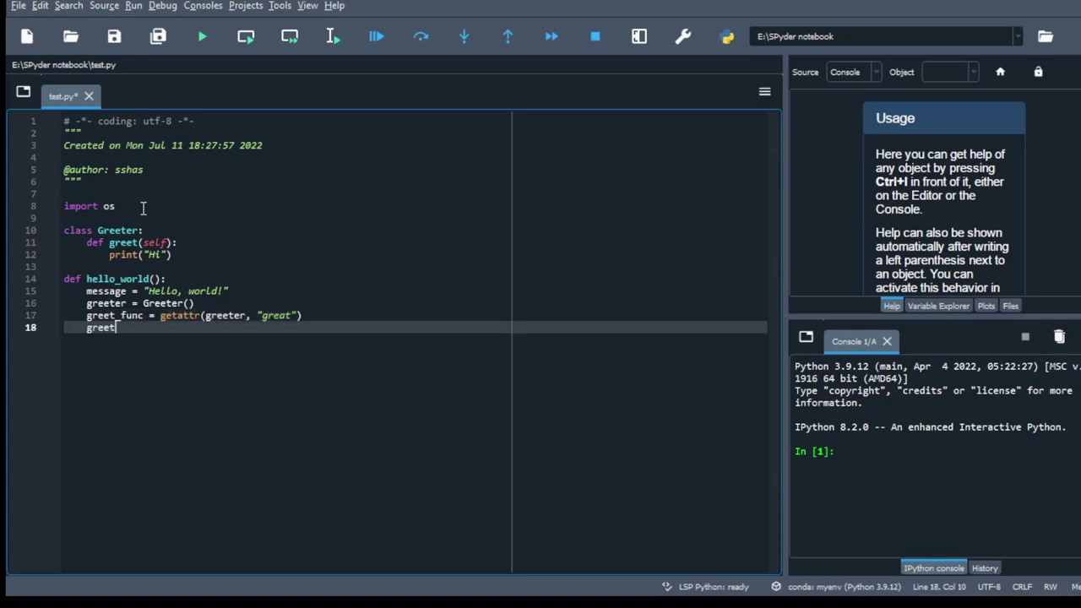
pyautogui.write('_fun')
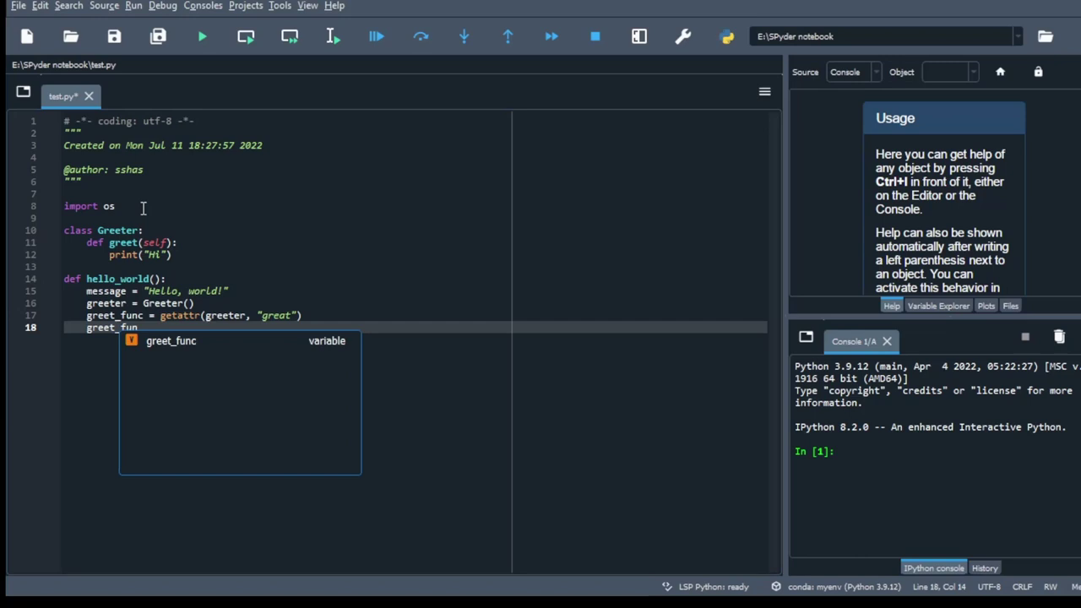
pyautogui.write('c(')
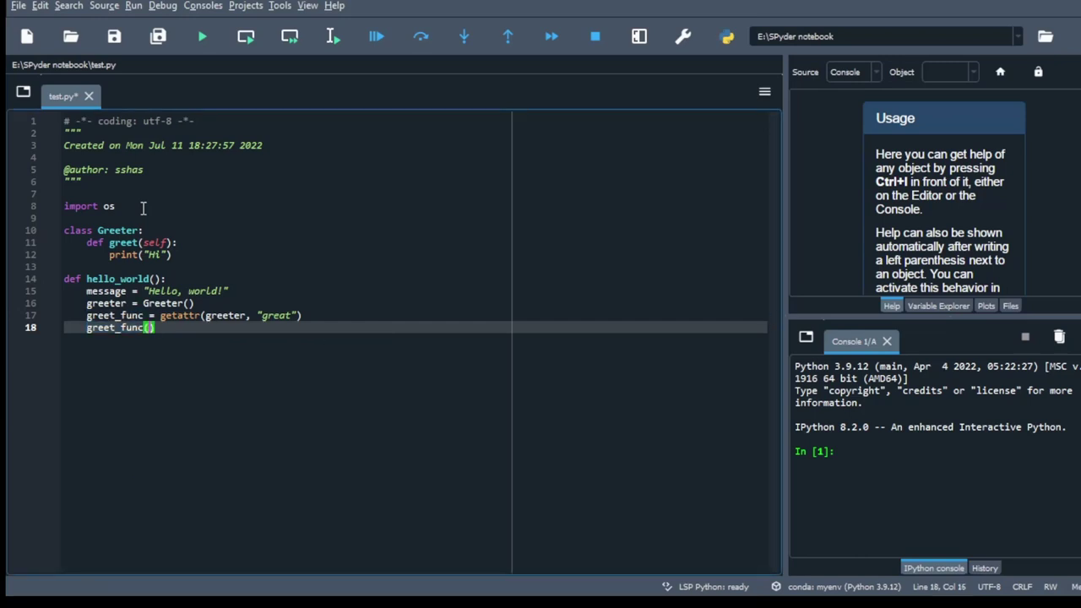
pyautogui.click(174, 332)
pyautogui.press('Return')
pyautogui.press('Return')
# Add an if __name__ == "__main__": guard below hello_world that calls hello_world()
pyautogui.press('BackSpace')
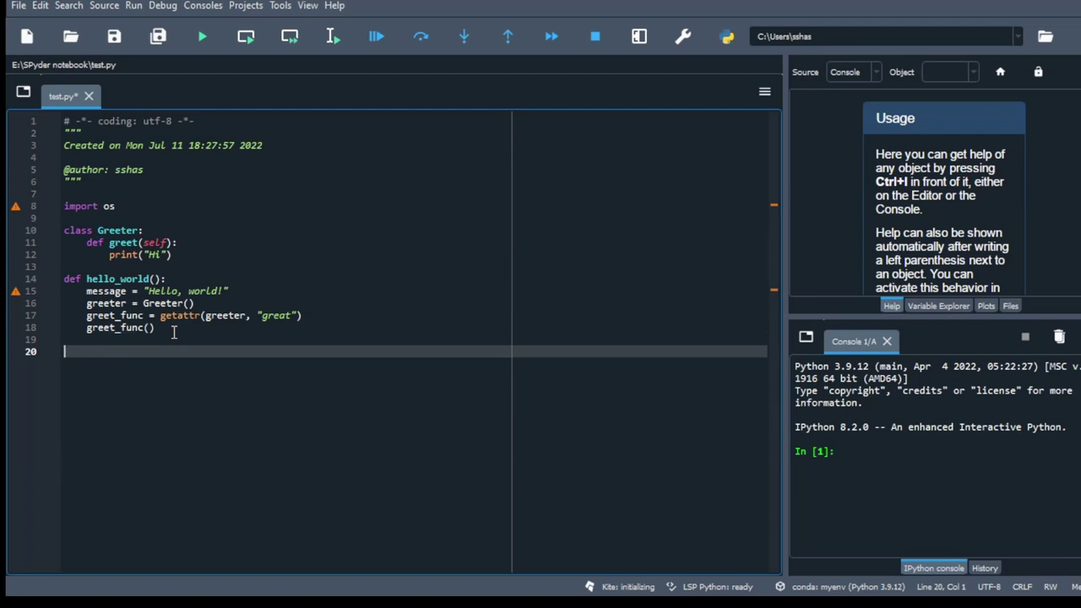
pyautogui.write('if  ')
pyautogui.write('__name')
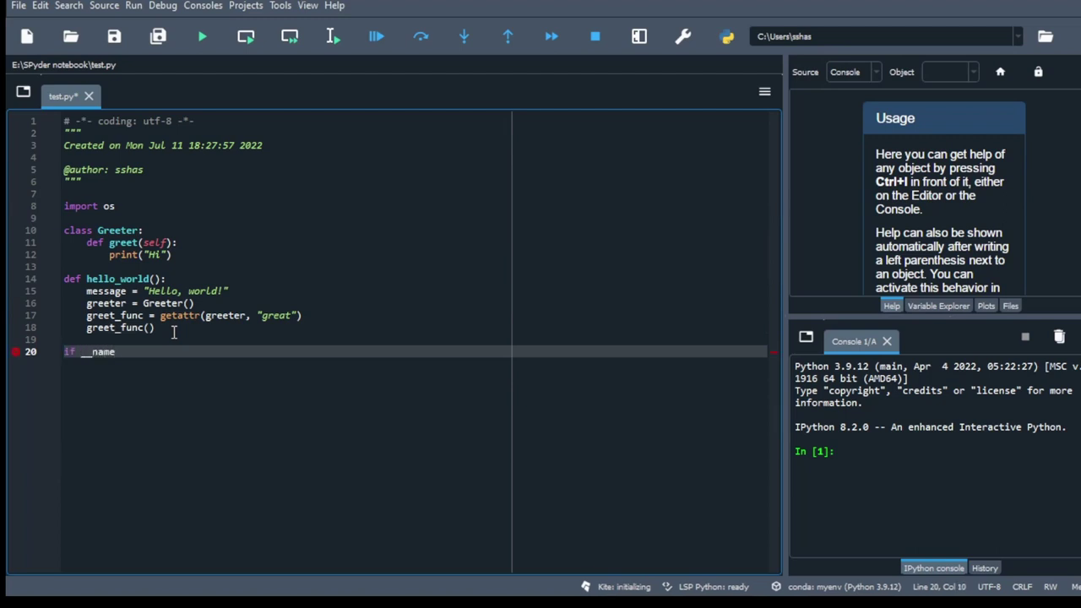
pyautogui.write('__')
pyautogui.write(' == ')
pyautogui.write('"')
pyautogui.write('__')
pyautogui.write('main')
pyautogui.write('__":')
pyautogui.press('Return')
pyautogui.write('hel')
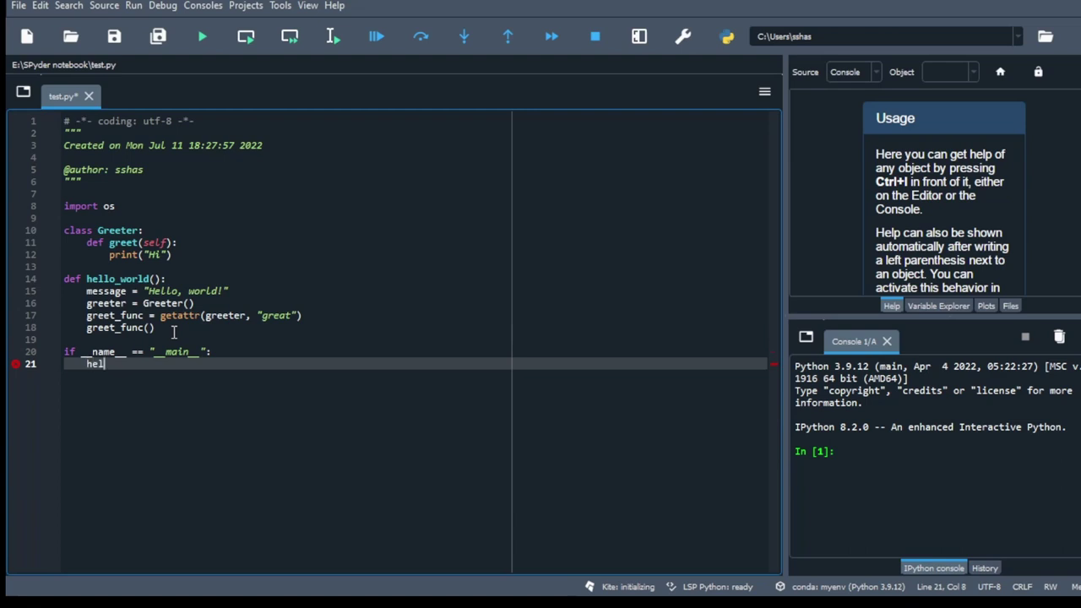
pyautogui.write('lo_wo')
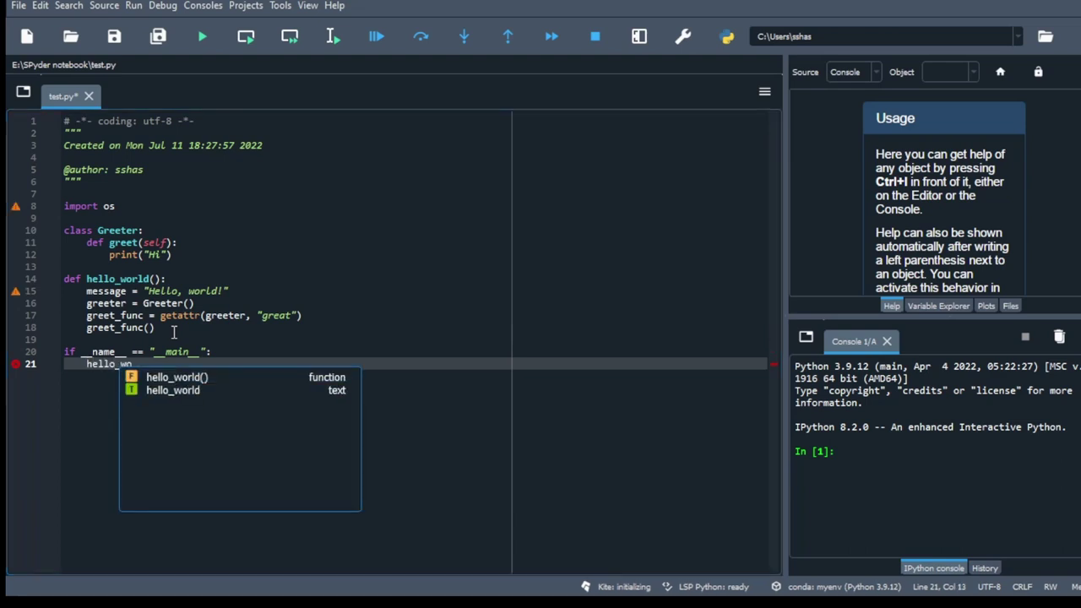
pyautogui.write('rld')
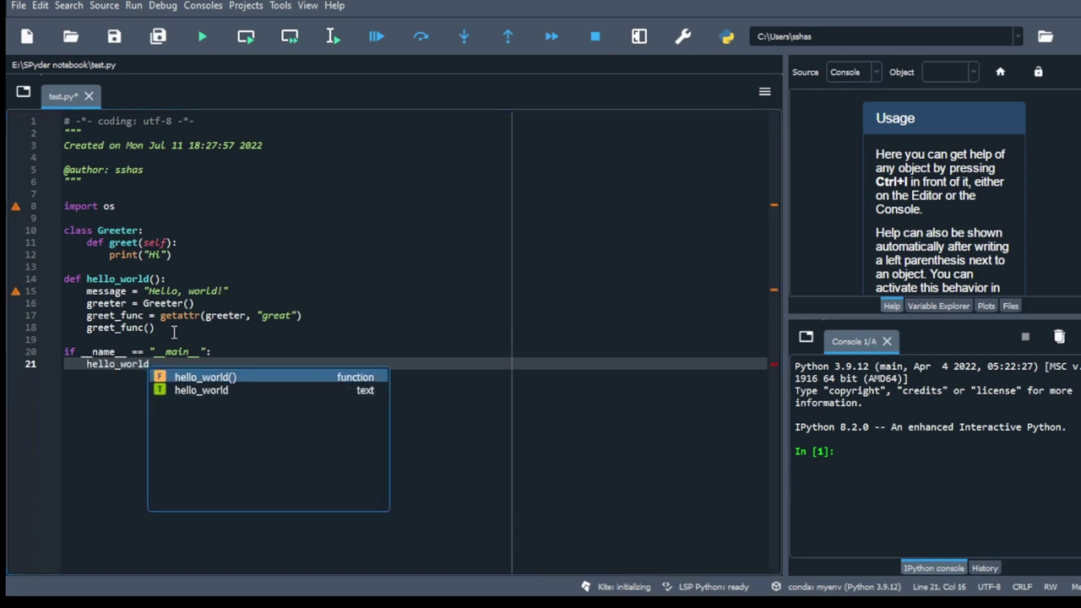
pyautogui.write('(')
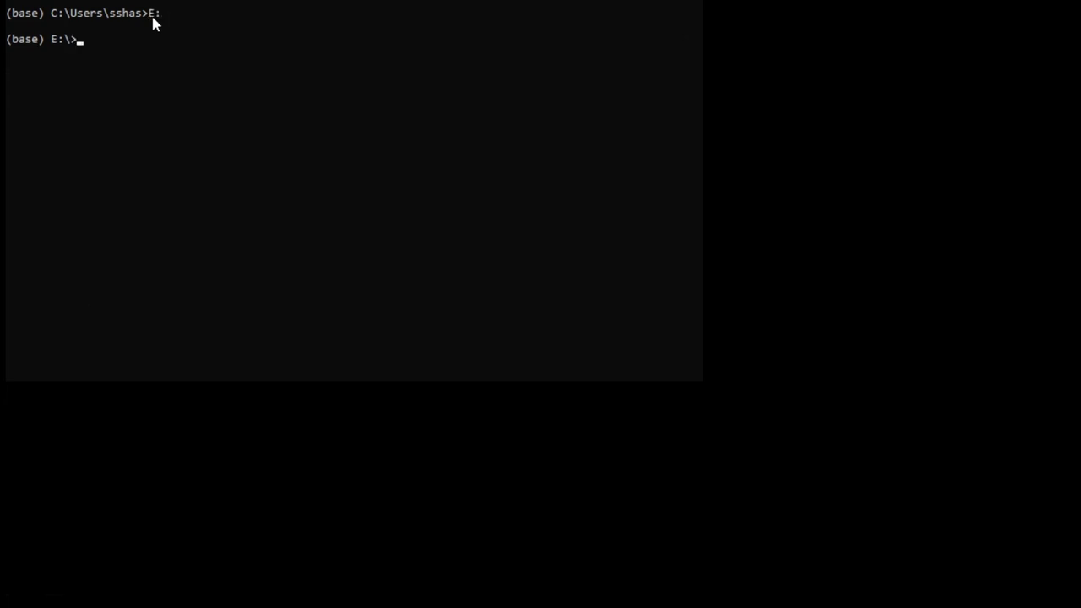
pyautogui.write('cd S')
pyautogui.write('PY')
# Change into E:\SPyder notebook after the misspelled 'cd SPydernotebook' fails
pyautogui.press('BackSpace')
pyautogui.write('ydern')
pyautogui.write('otebook')
pyautogui.press('Return')
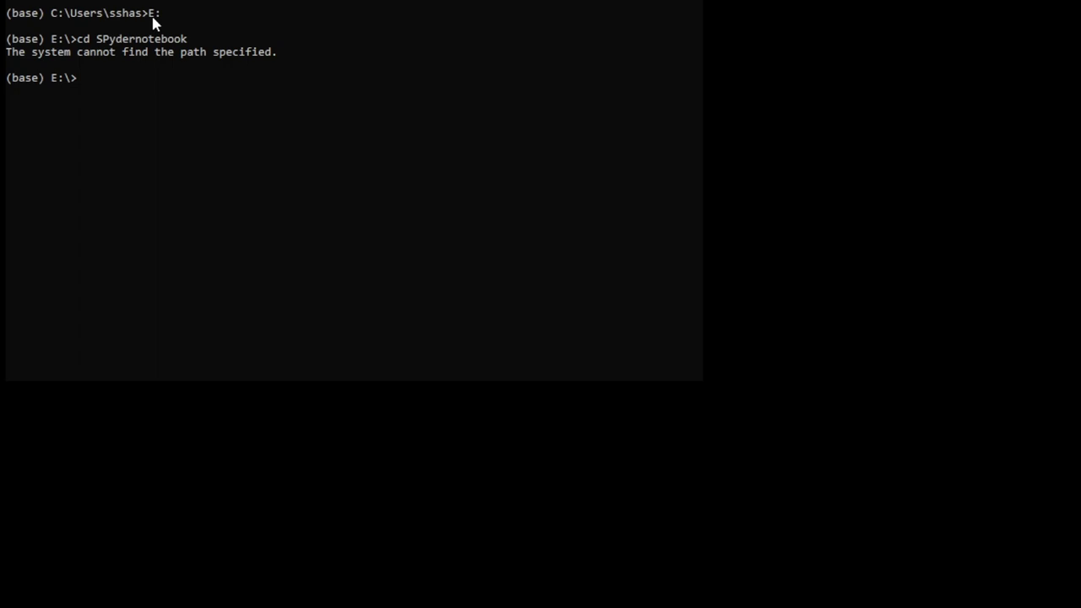
pyautogui.write('cd ')
pyautogui.write('SPyder')
pyautogui.write(' notebo')
pyautogui.write('ok')
pyautogui.press('Return')
pyautogui.write('vol')
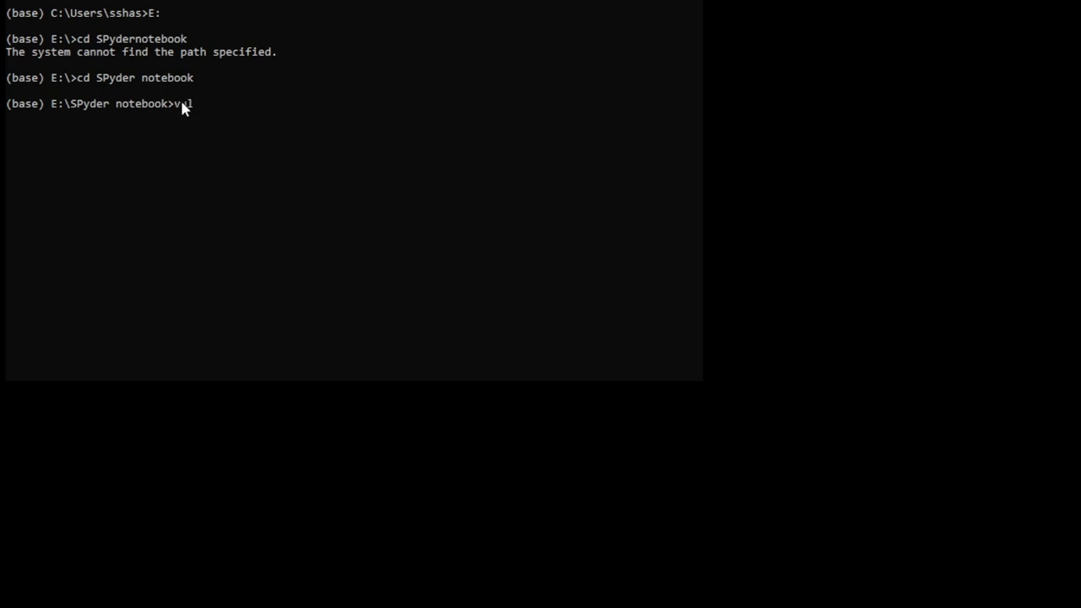
pyautogui.write('ture te')
pyautogui.write('st.py')
# Run 'vulture test.py' and copy its unused os, greet and message warnings
pyautogui.press('Return')
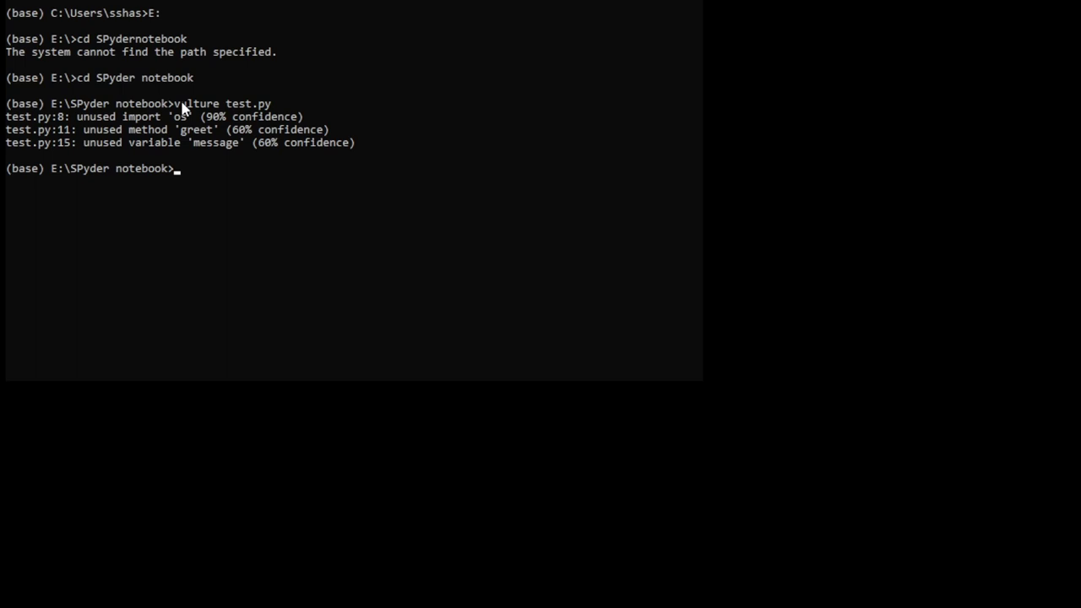
pyautogui.moveTo(361, 144)
pyautogui.mouseDown()
pyautogui.moveTo(51, 133)
pyautogui.moveTo(9, 118)
pyautogui.mouseUp()
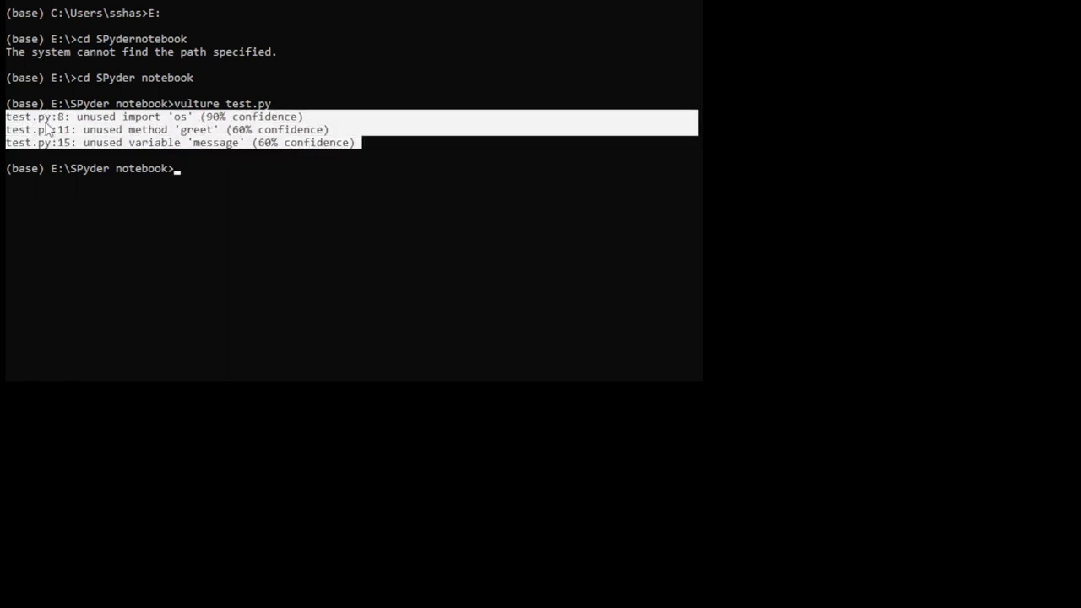
pyautogui.rightClick(180, 171)
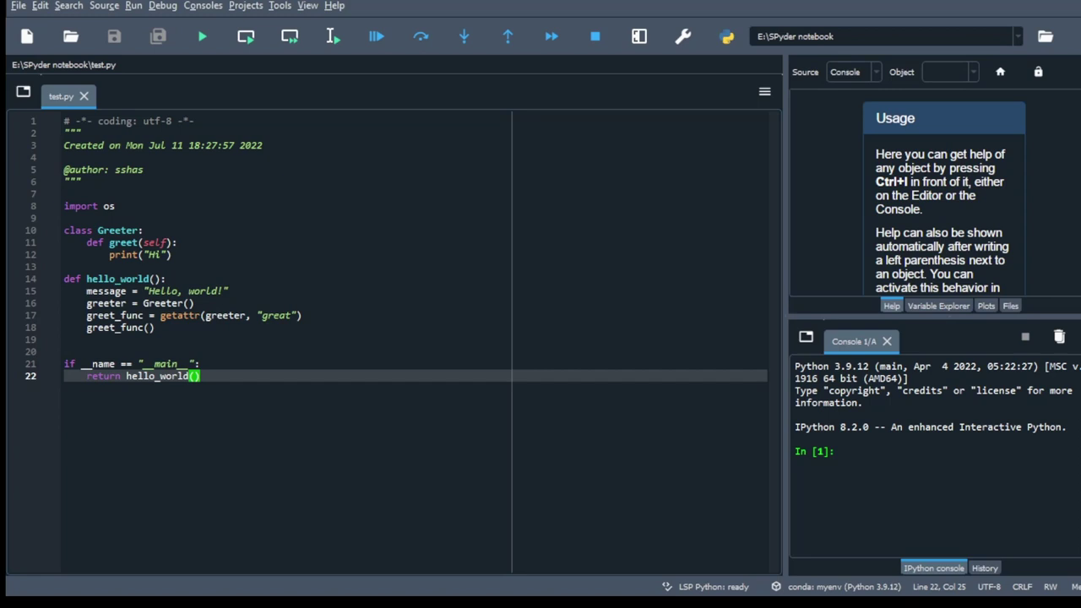
# Insert 'import pandas as pd' below import os and begin another import line
pyautogui.click(128, 207)
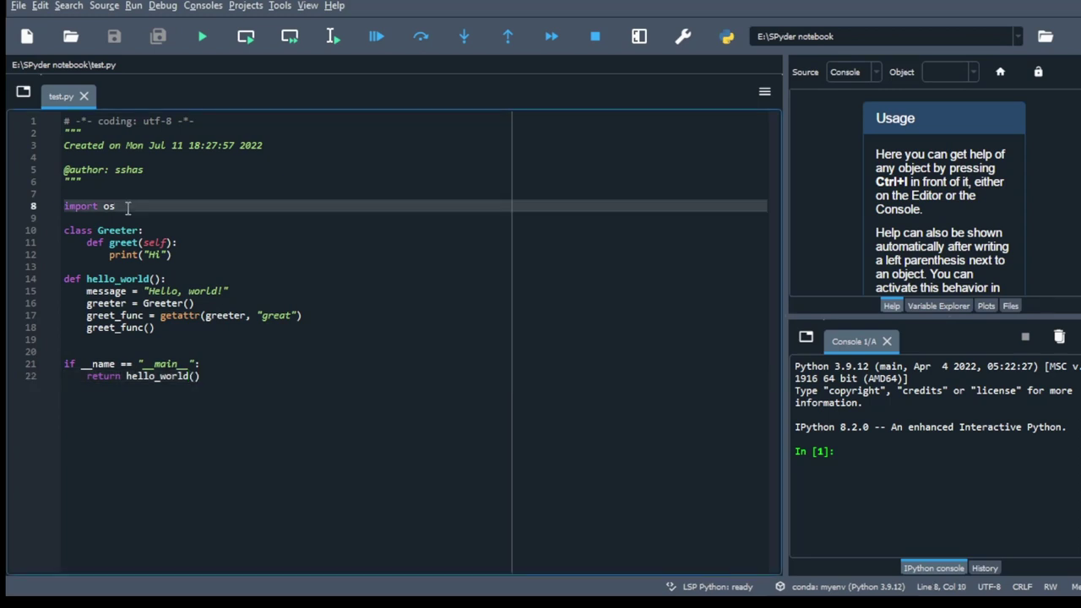
pyautogui.press('Return')
pyautogui.write('i')
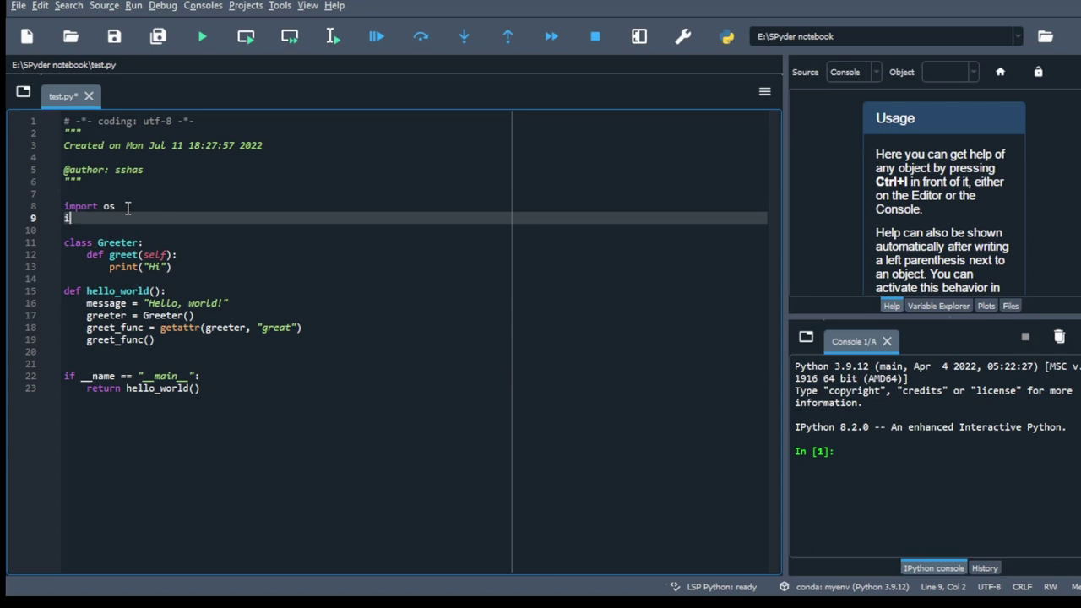
pyautogui.write('mport')
pyautogui.write(' pandas as')
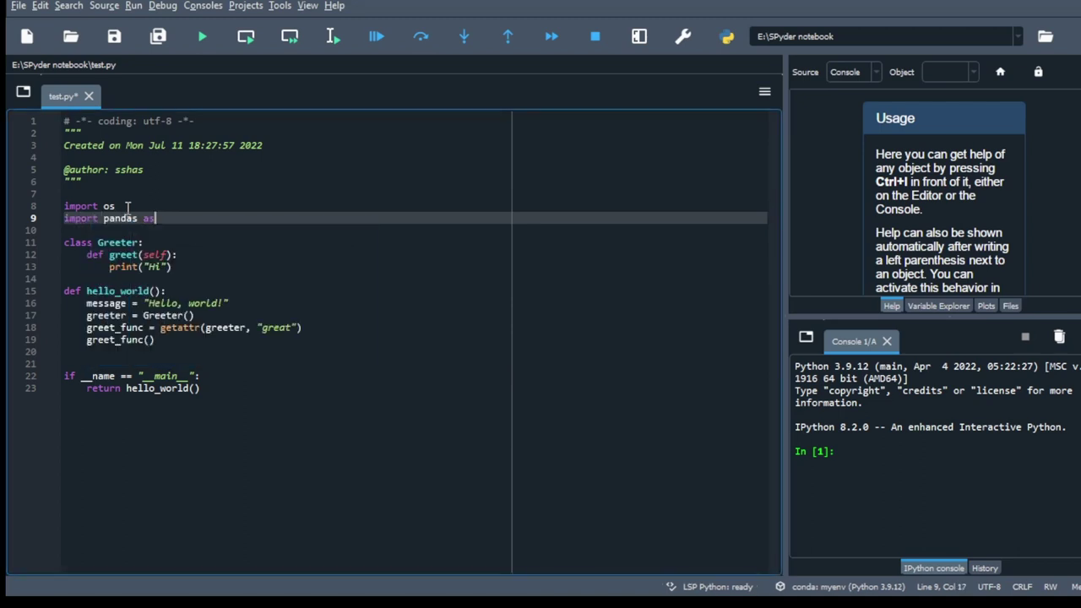
pyautogui.write(' pd')
pyautogui.press('Return')
pyautogui.write('i')
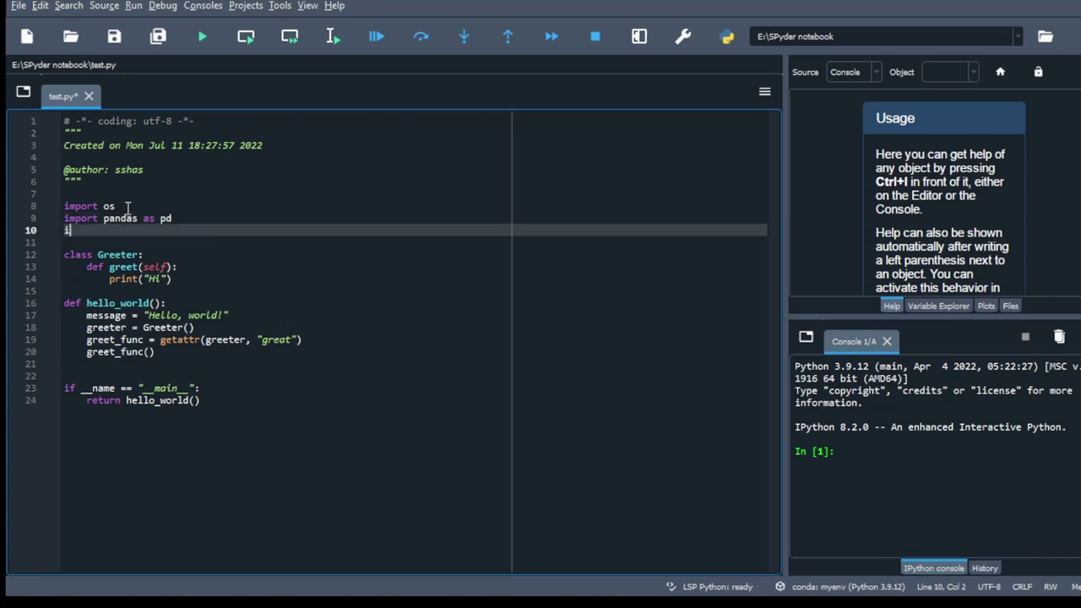
pyautogui.write('mpo')
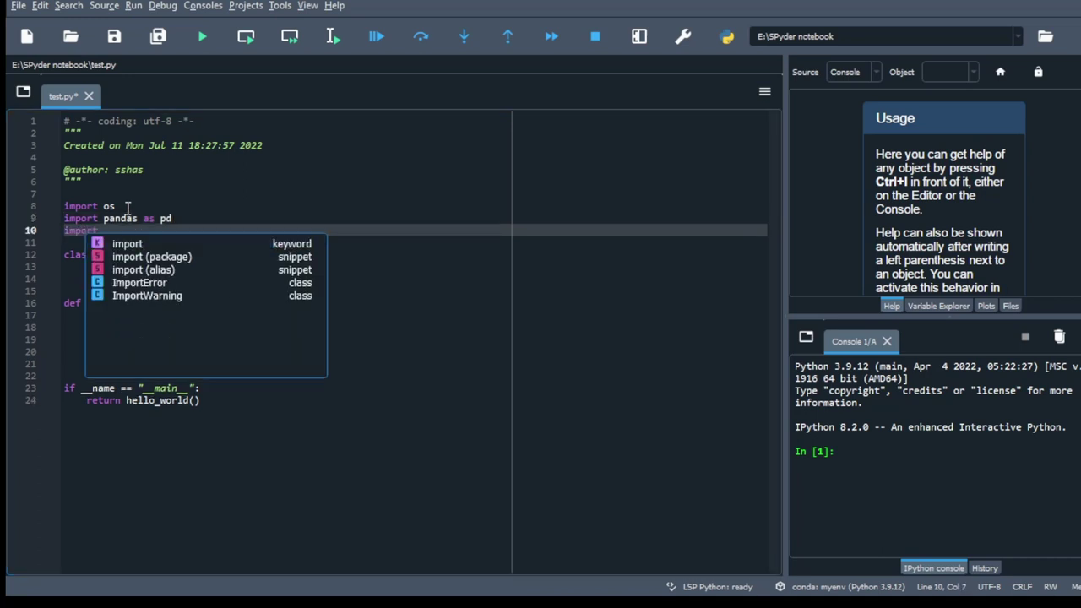
pyautogui.write('rt nu')
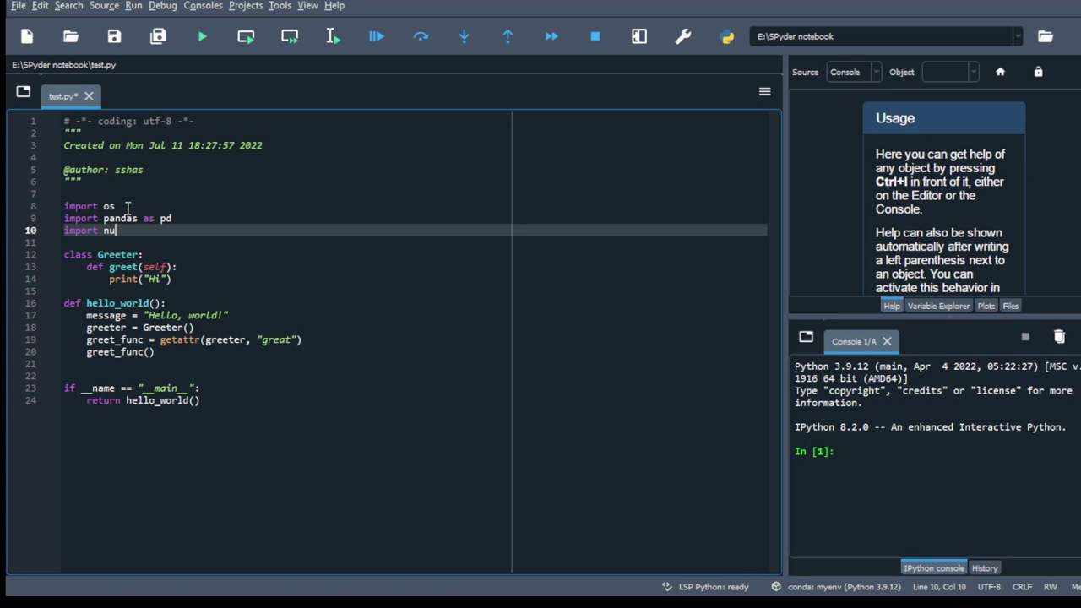
pyautogui.write('mpy as np')
# Define var = 123, var2 = 1234 and var3 = 12+10 in hello_world, then save test.py
pyautogui.click(178, 302)
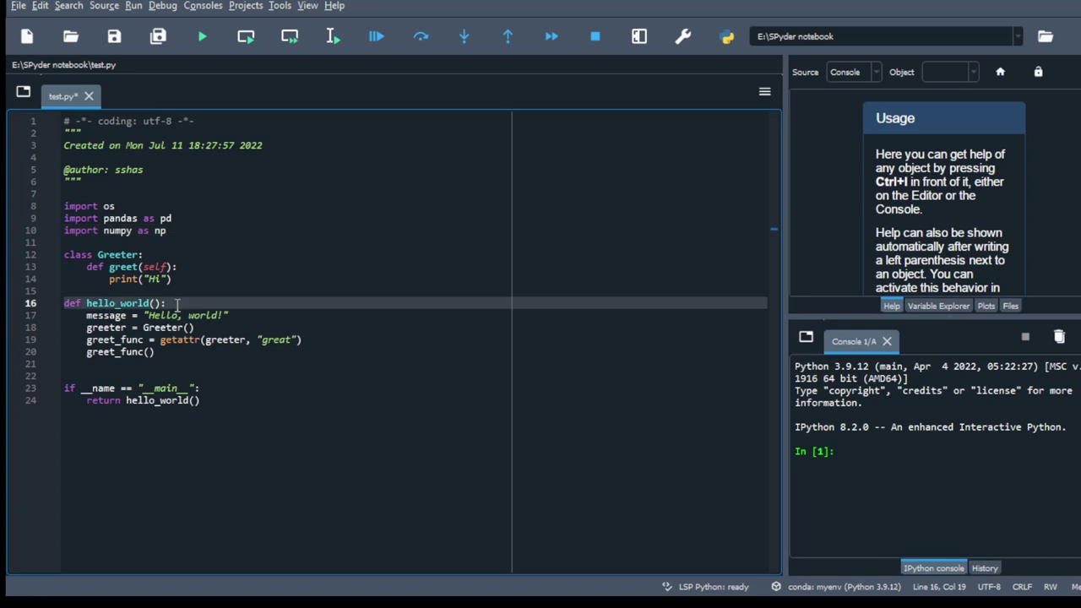
pyautogui.press('Return')
pyautogui.write('var ')
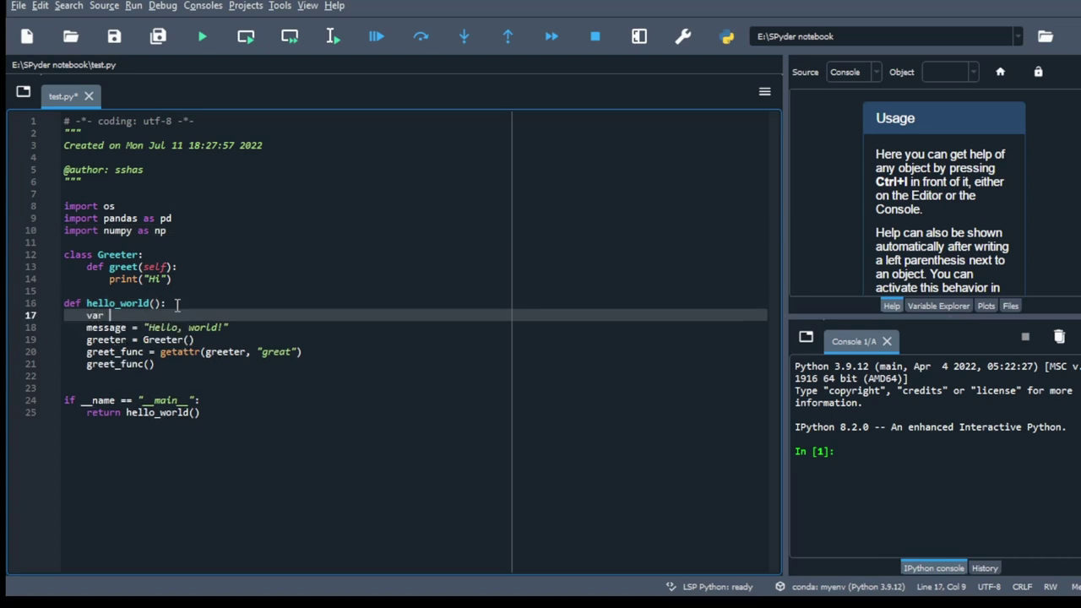
pyautogui.write('= 123')
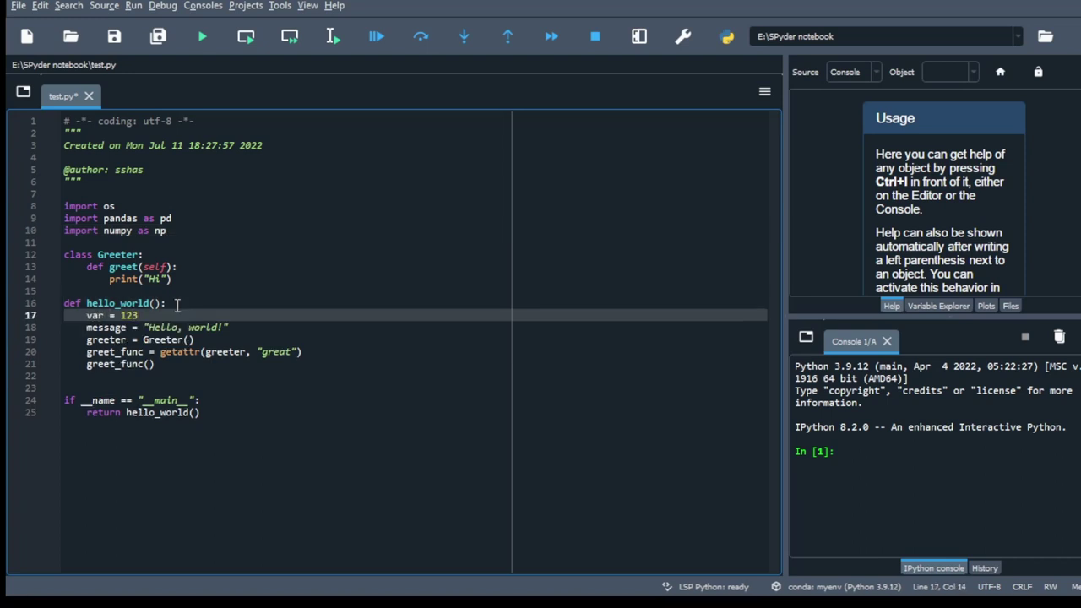
pyautogui.press('Return')
pyautogui.write('var')
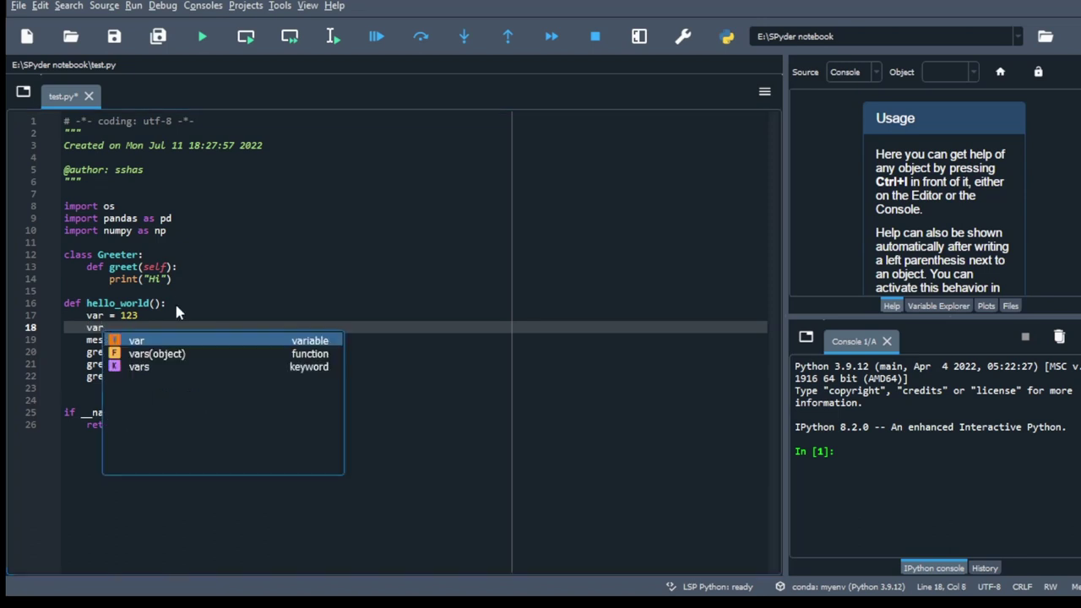
pyautogui.write('2 = 123')
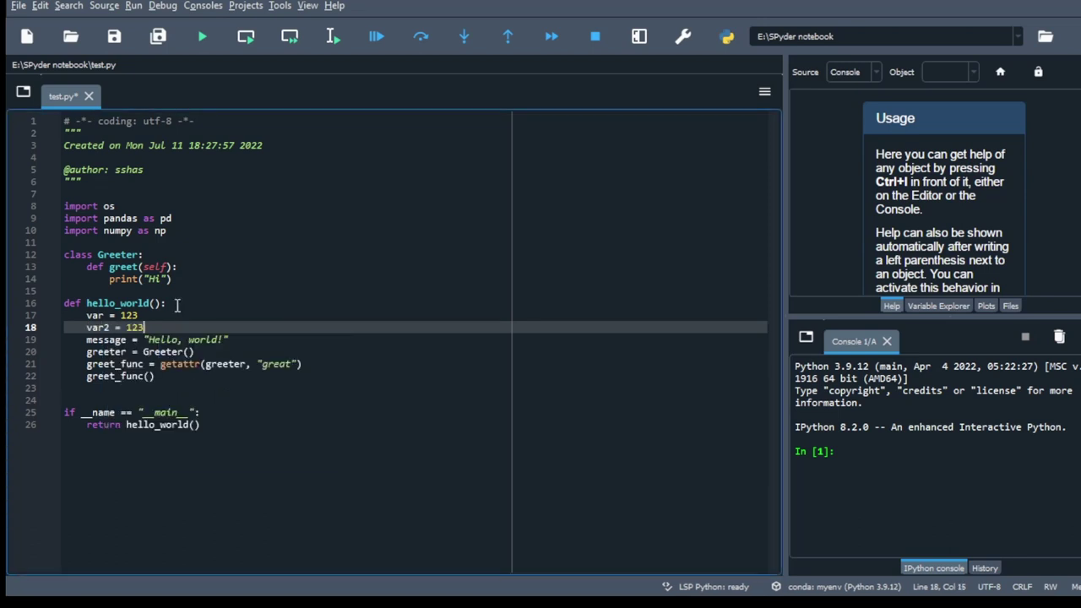
pyautogui.write('4')
pyautogui.press('Return')
pyautogui.write('v')
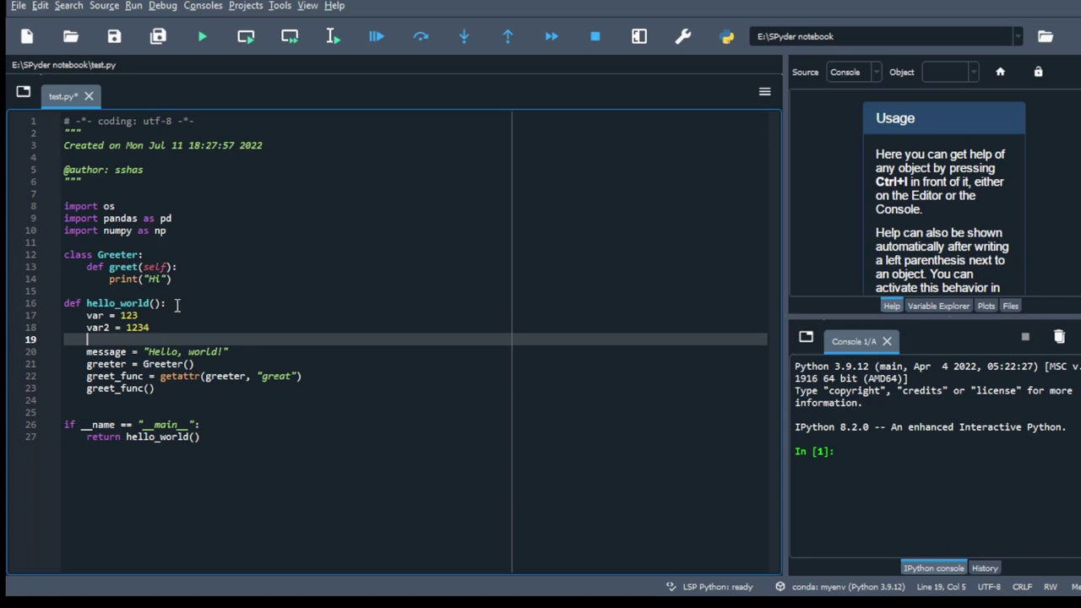
pyautogui.write('ar')
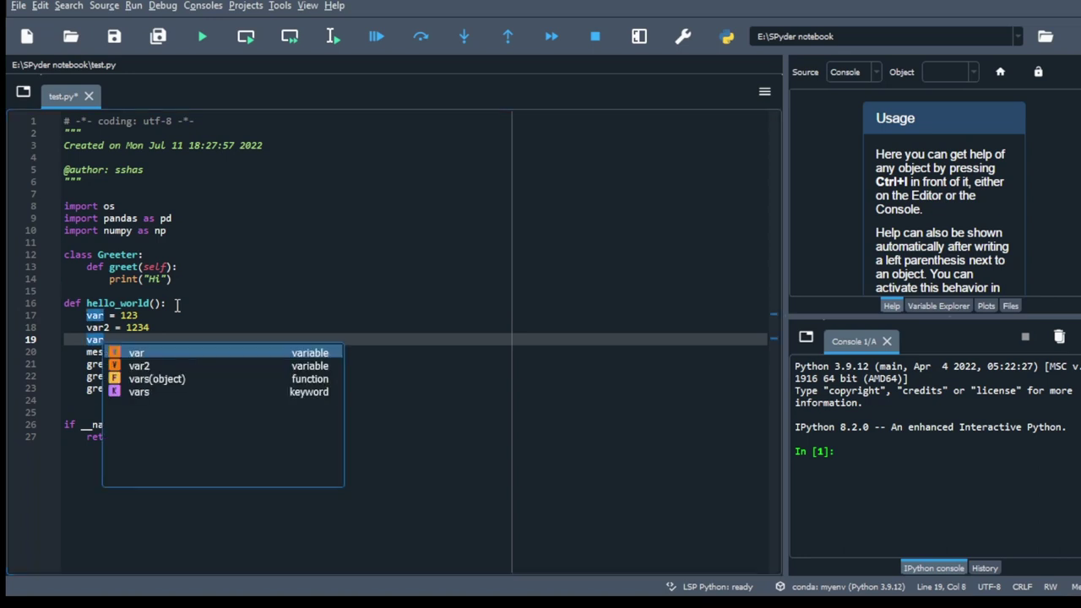
pyautogui.write('3 = 1')
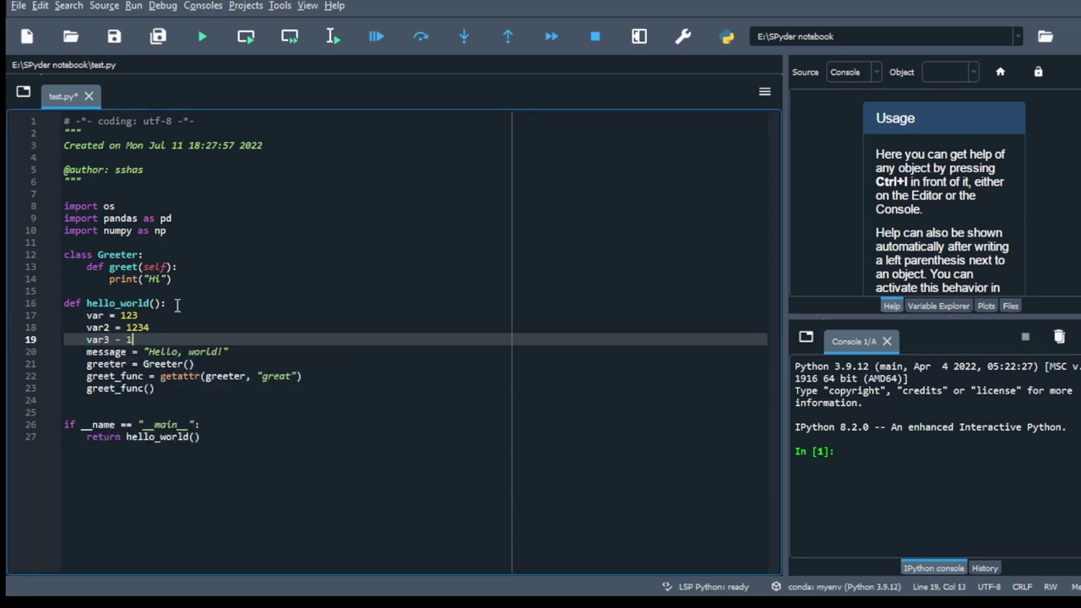
pyautogui.write('2+10')
pyautogui.click(284, 327)
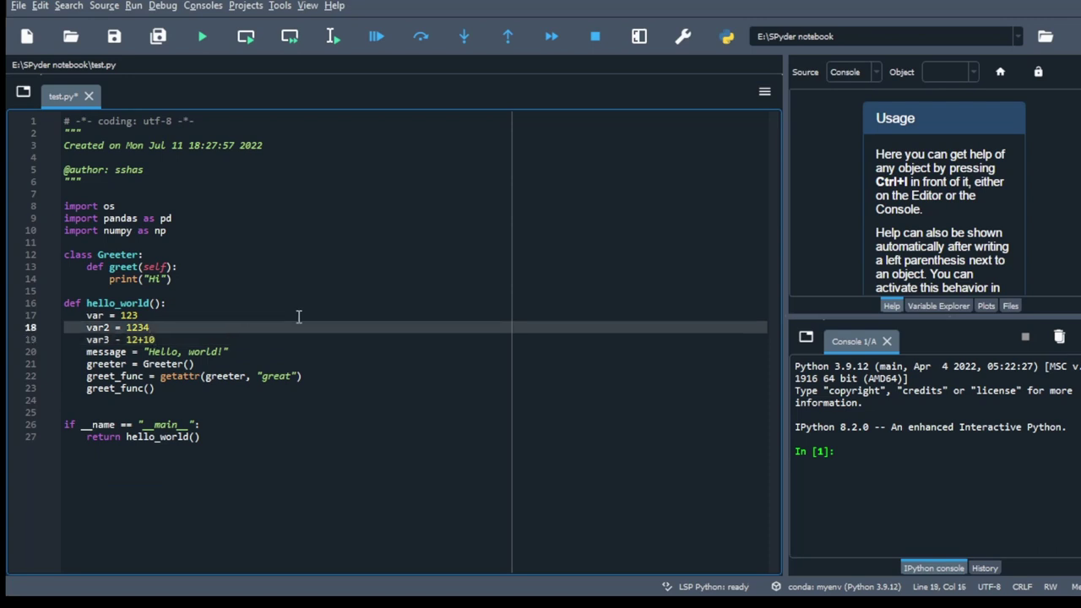
pyautogui.hotkey('ctrl', 's')
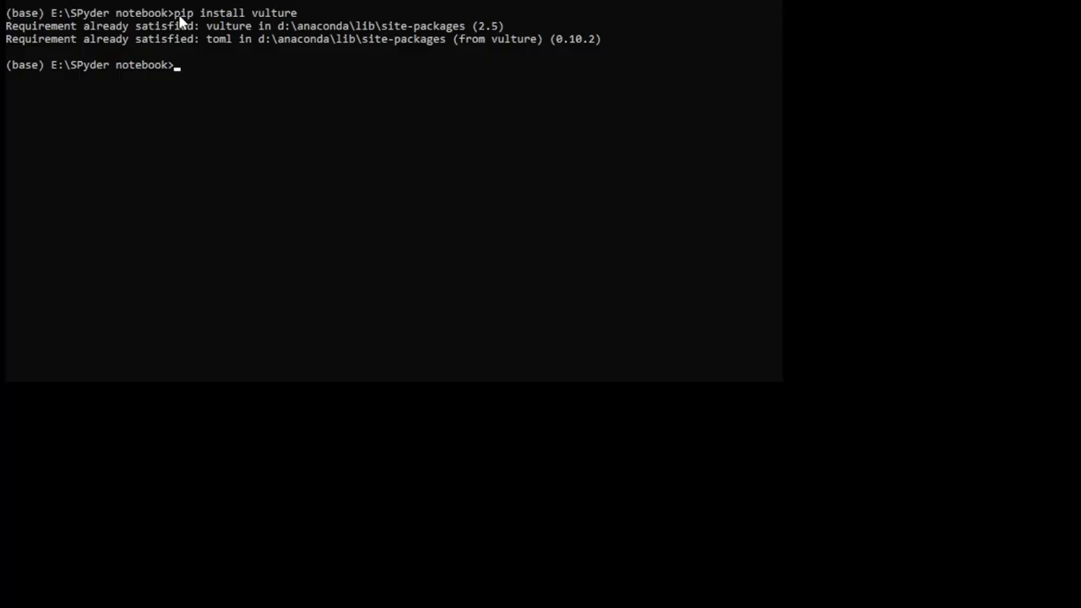
pyautogui.write('vu')
pyautogui.write('lture t')
pyautogui.write('est.py')
# Rerun 'vulture test.py' and select its report of unused os, pd, np, greet, var, var2, message
pyautogui.press('Return')
pyautogui.moveTo(358, 155)
pyautogui.mouseDown()
pyautogui.moveTo(243, 147)
pyautogui.moveTo(7, 77)
pyautogui.mouseUp()
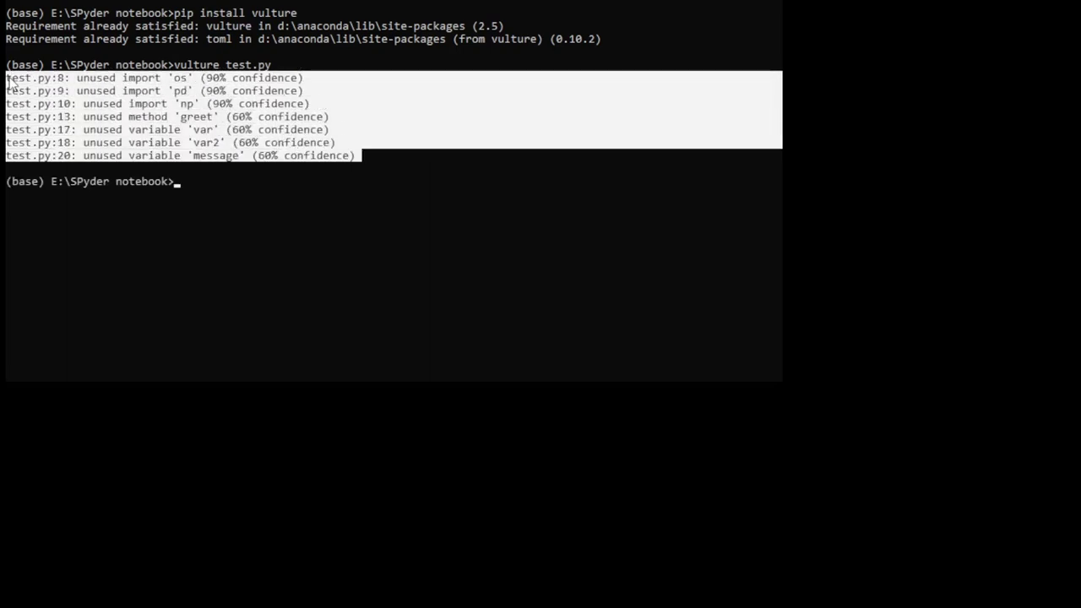
pyautogui.click(285, 185)
pyautogui.moveTo(380, 158); pyautogui.dragTo(12, 88)
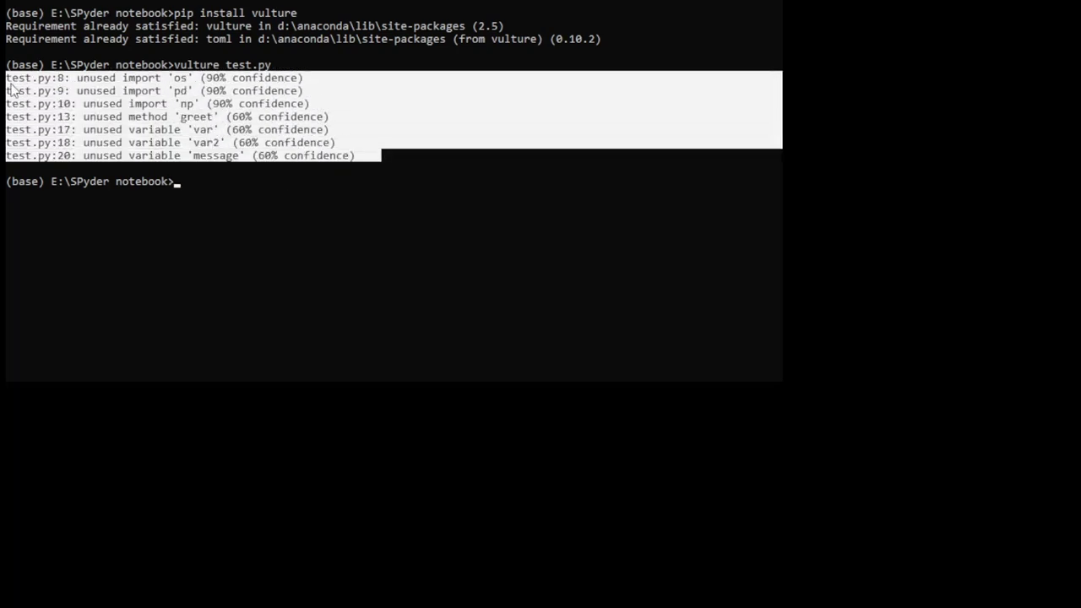
pyautogui.click(210, 180)
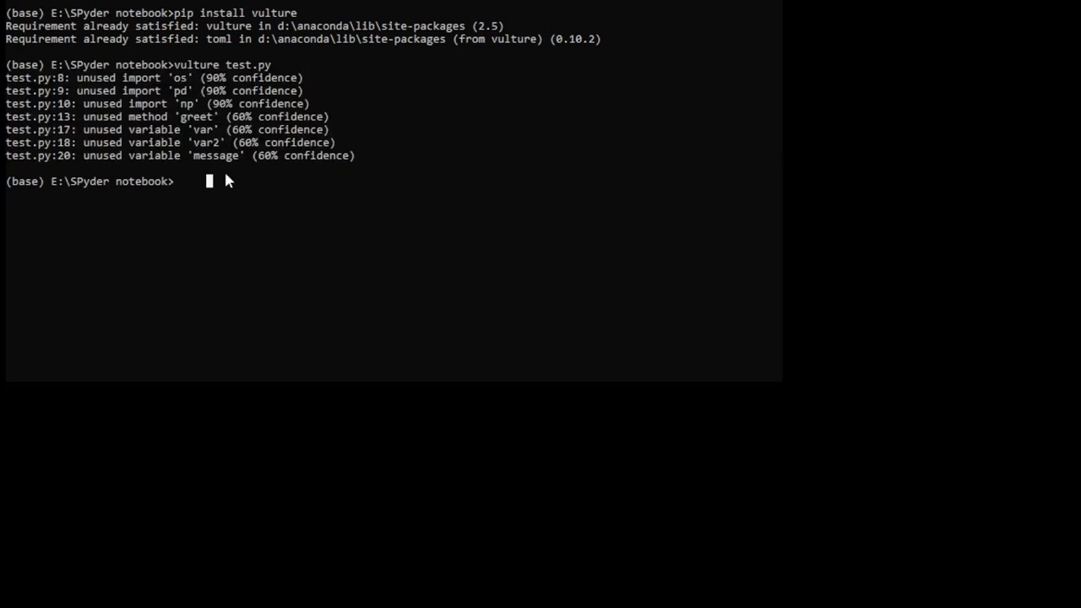